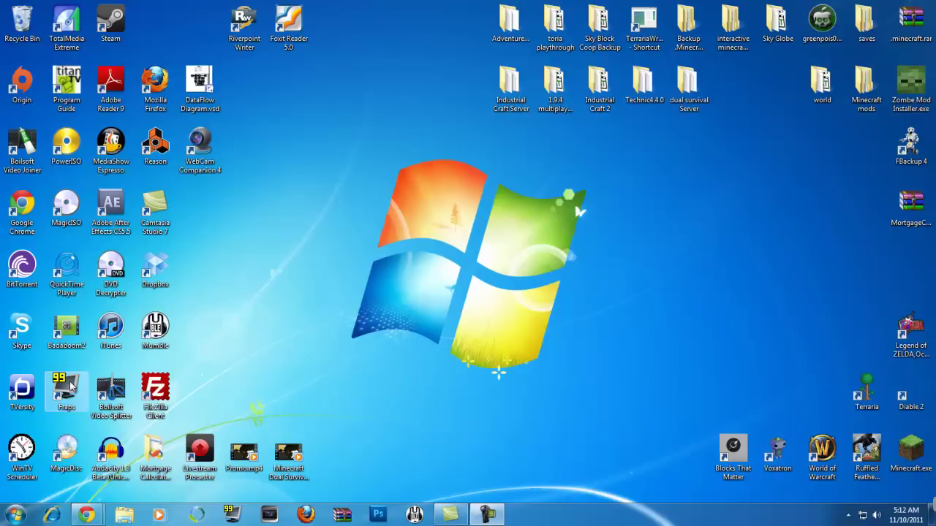
Bring the Technic v4.4.0 forum thread back up in Chrome
{"action": "mouse_move", "coordinate": [86, 515]}
{"action": "left_click", "coordinate": [76, 453]}
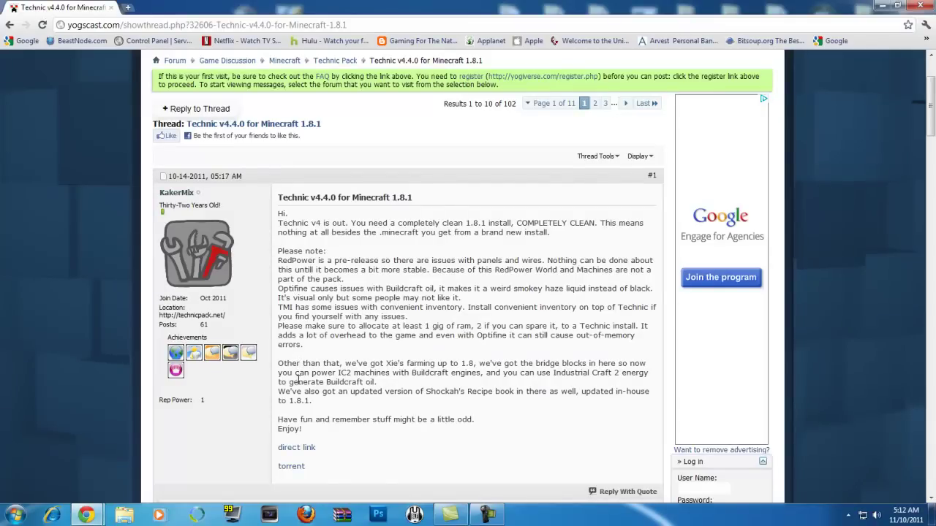
Follow the direct link to MediaFire and start downloading Technic4.4.0.rar (26.35 MB)
{"action": "left_click", "coordinate": [293, 448]}
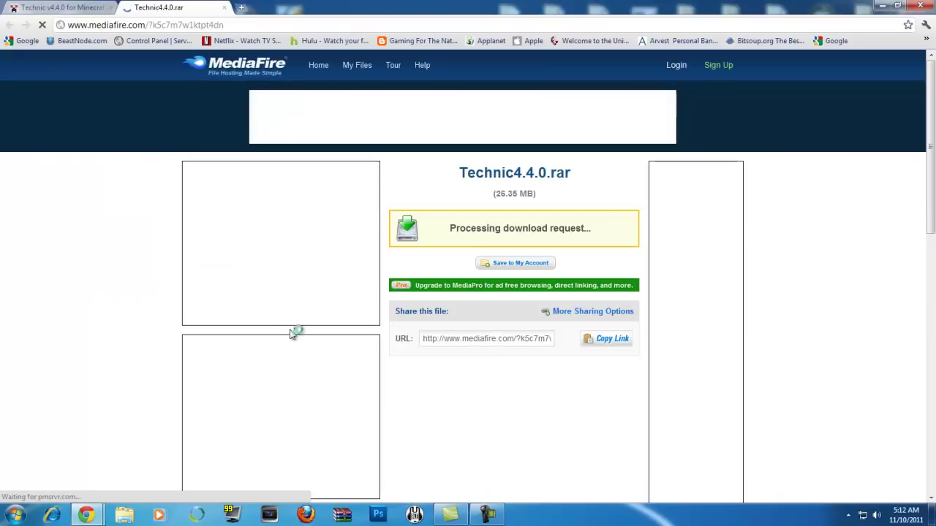
{"action": "left_click", "coordinate": [463, 231]}
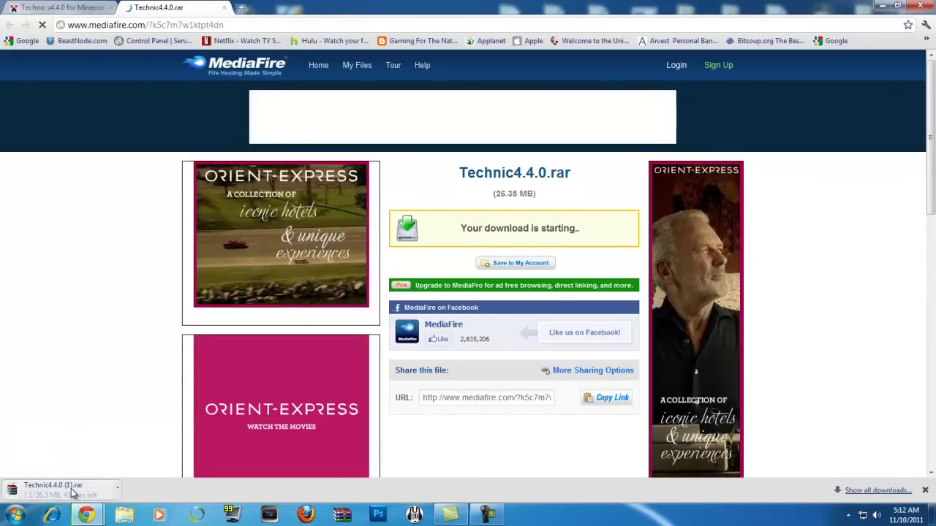
{"action": "scroll", "coordinate": [165, 367], "scroll_direction": "down", "scroll_amount": 3}
{"action": "scroll", "coordinate": [165, 367], "scroll_direction": "down", "scroll_amount": 5}
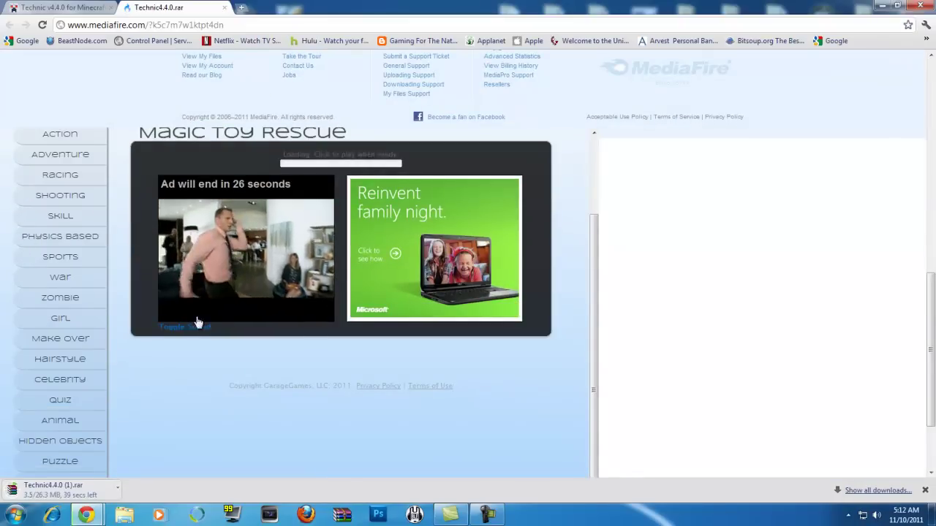
{"action": "scroll", "coordinate": [165, 329], "scroll_direction": "up", "scroll_amount": 10}
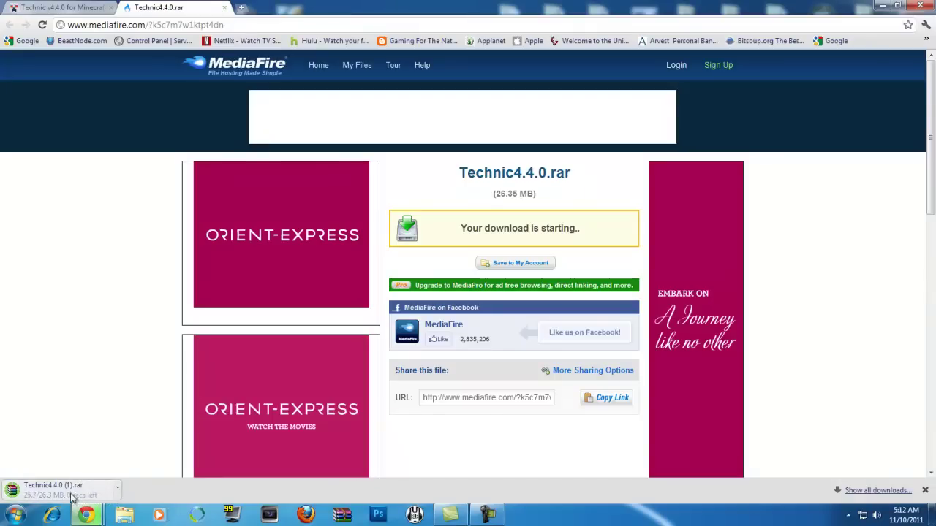
Open Technic4.4.0.rar in WinRAR and extract config, mods, README.txt and Technic_Installer.jar to the desktop
{"action": "left_click", "coordinate": [65, 490]}
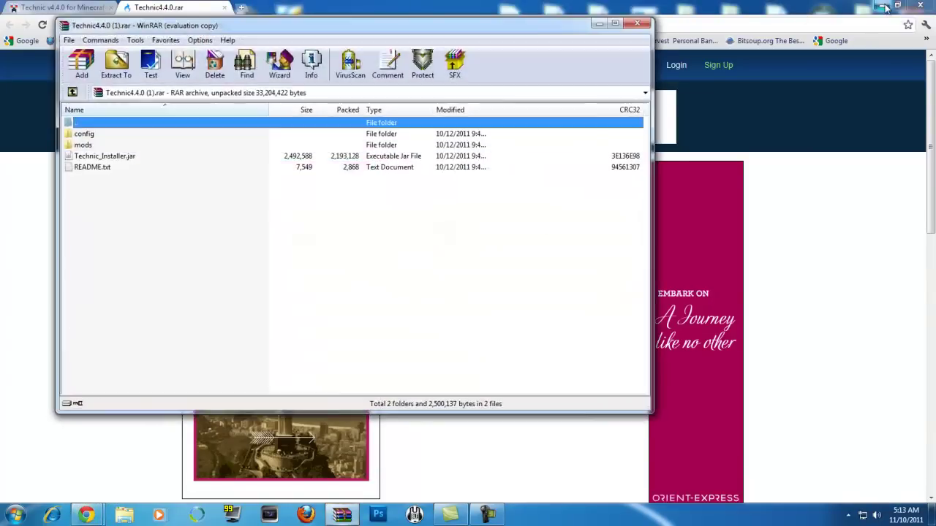
{"action": "left_click", "coordinate": [881, 5]}
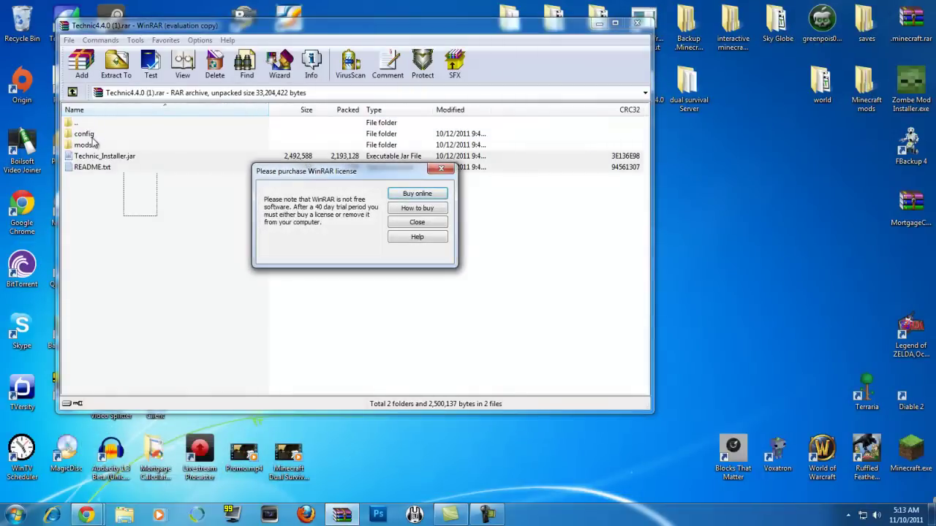
{"action": "left_click", "coordinate": [417, 222]}
{"action": "left_click_drag", "start_coordinate": [158, 241], "coordinate": [741, 258]}
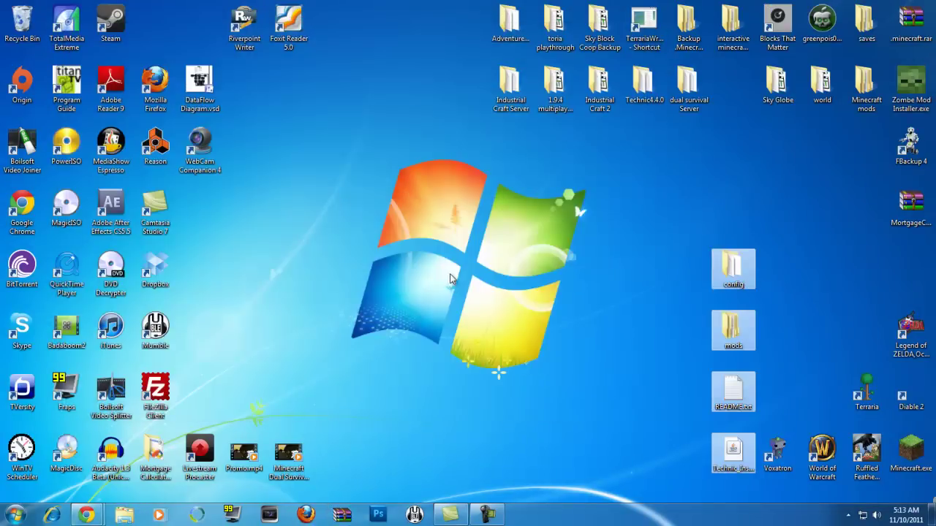
Open the extracted README.txt from the desktop in Notepad
{"action": "left_click", "coordinate": [696, 282]}
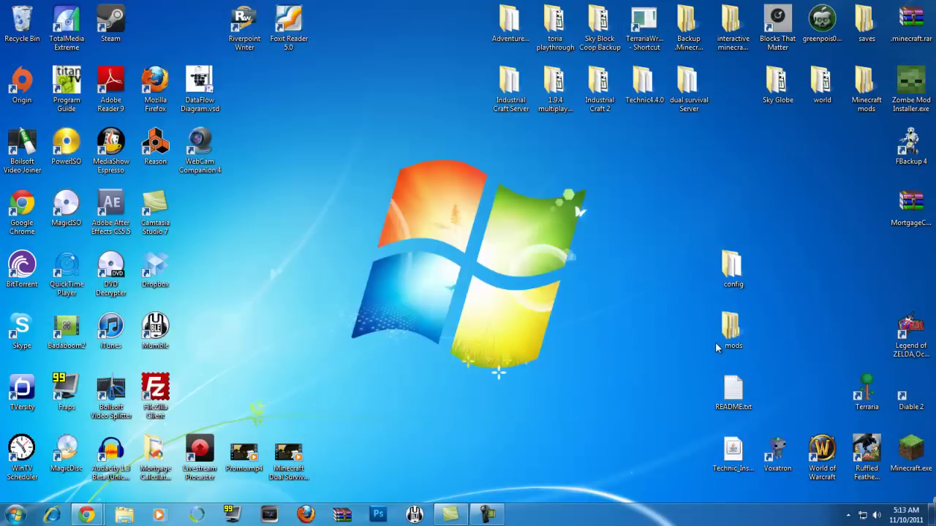
{"action": "left_click", "coordinate": [733, 453]}
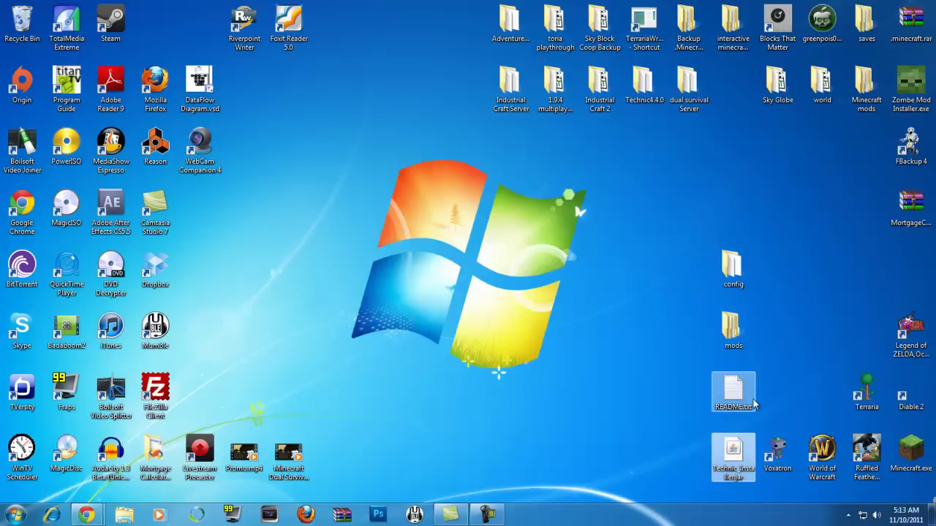
{"action": "double_click", "coordinate": [753, 458]}
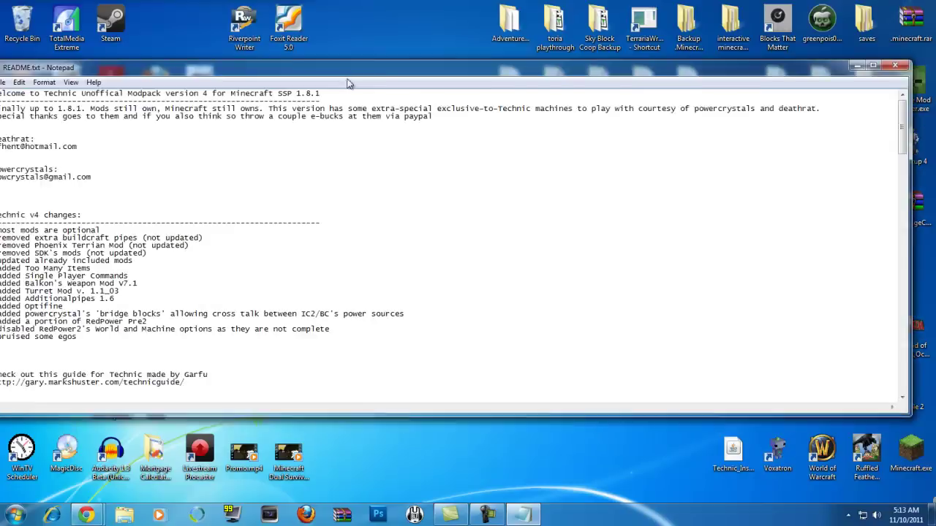
Close the MediaFire download tab in Chrome and minimize the browser
{"action": "scroll", "coordinate": [206, 190], "scroll_direction": "down", "scroll_amount": 10}
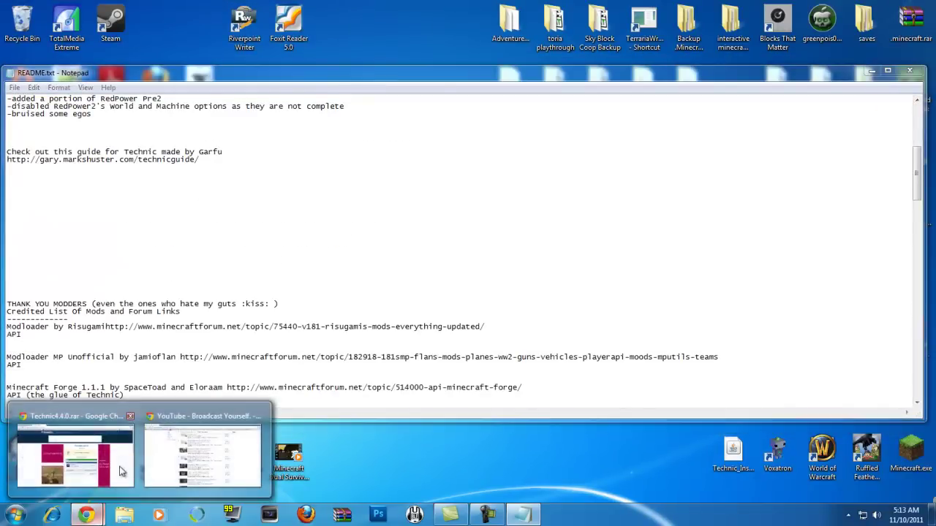
{"action": "left_click", "coordinate": [183, 455]}
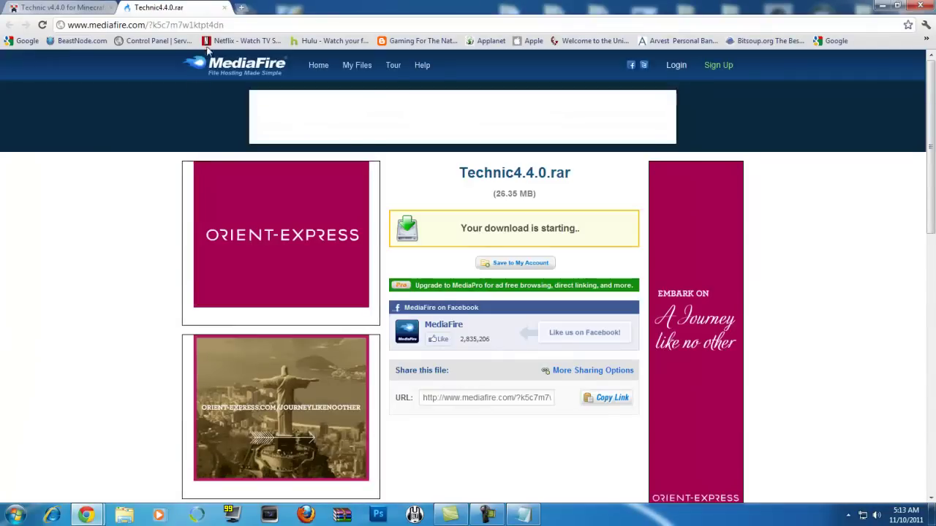
{"action": "left_click", "coordinate": [223, 7]}
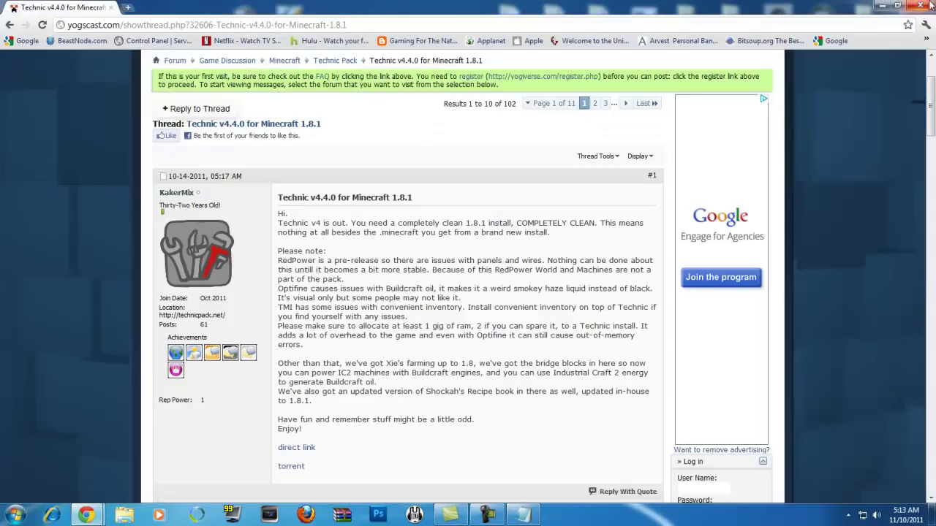
{"action": "left_click", "coordinate": [882, 5]}
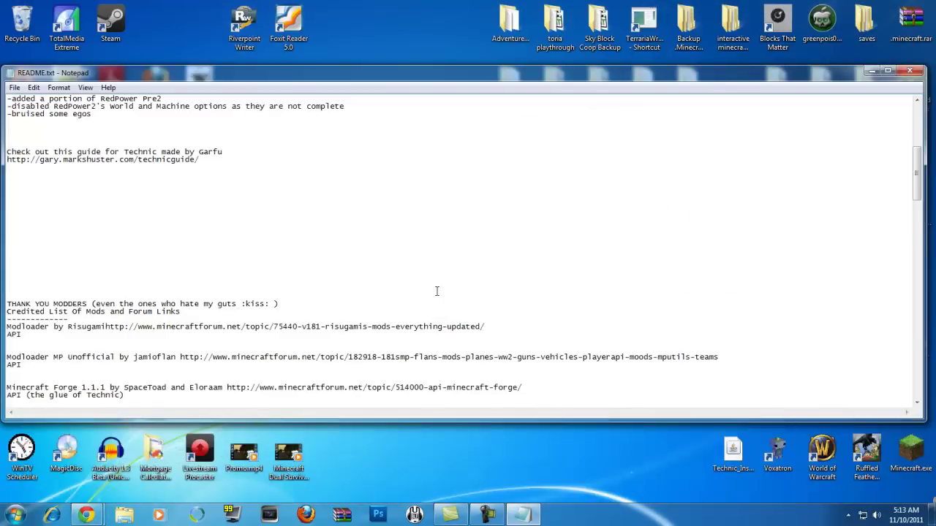
Maximize the README, read through its credited mod list, then close Notepad
{"action": "double_click", "coordinate": [291, 71]}
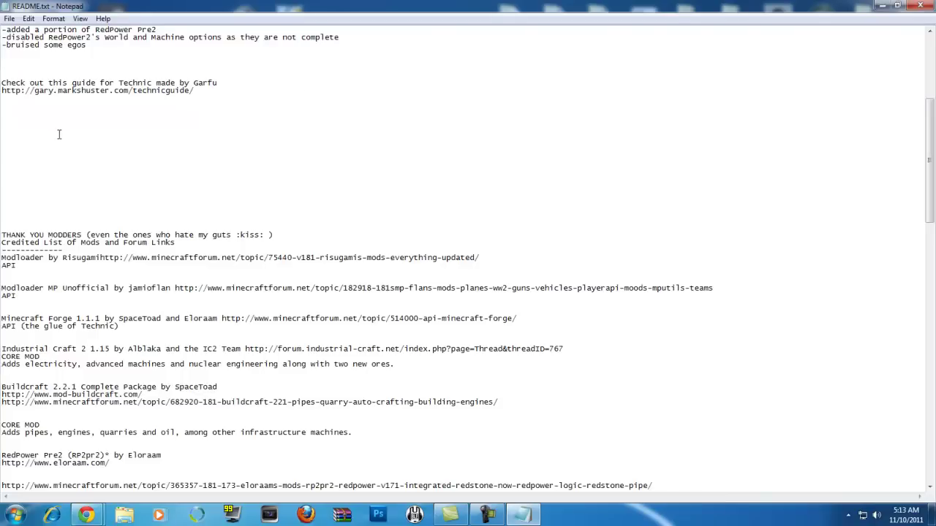
{"action": "scroll", "coordinate": [81, 168], "scroll_direction": "down", "scroll_amount": 6}
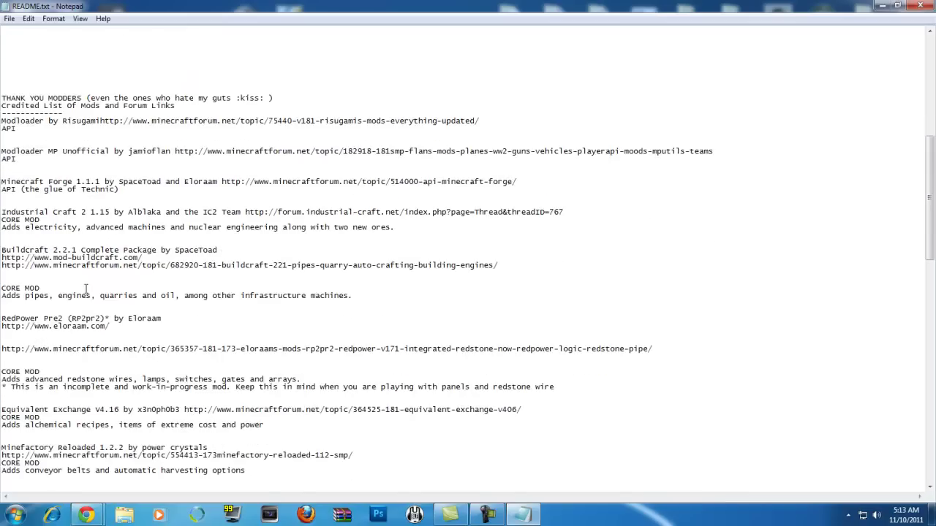
{"action": "scroll", "coordinate": [85, 290], "scroll_direction": "down", "scroll_amount": 3}
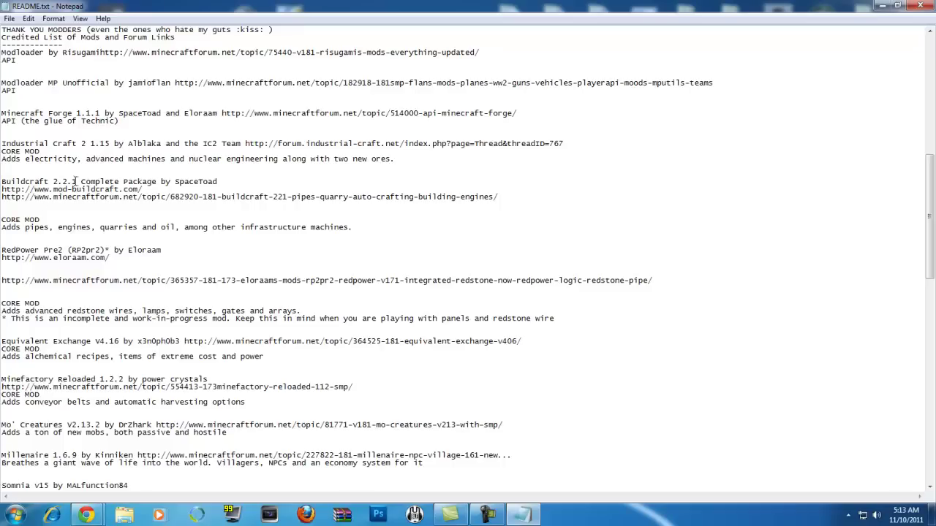
{"action": "scroll", "coordinate": [47, 216], "scroll_direction": "down", "scroll_amount": 1}
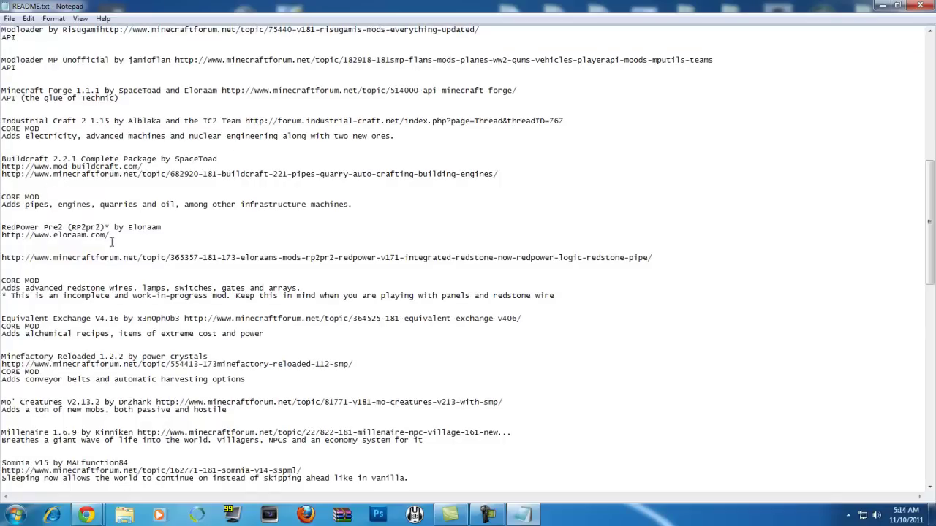
{"action": "scroll", "coordinate": [66, 277], "scroll_direction": "down", "scroll_amount": 1}
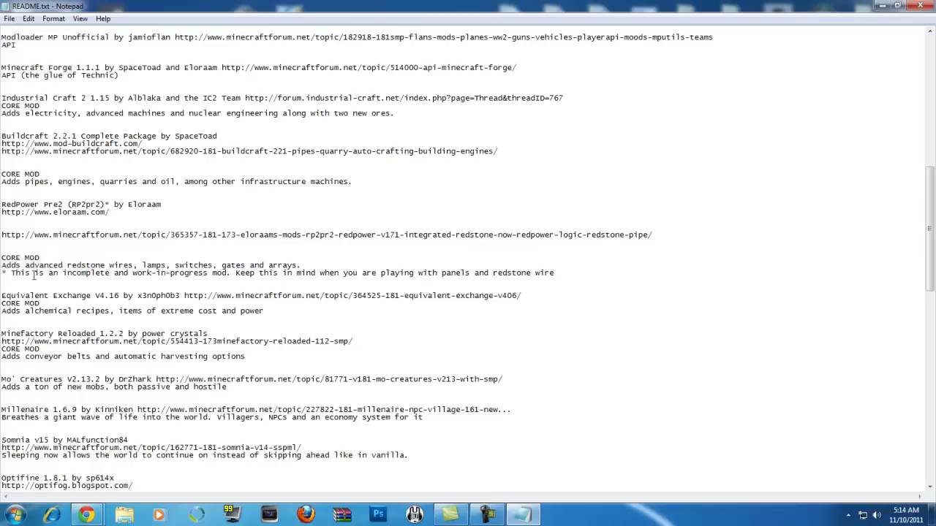
{"action": "scroll", "coordinate": [74, 292], "scroll_direction": "down", "scroll_amount": 5}
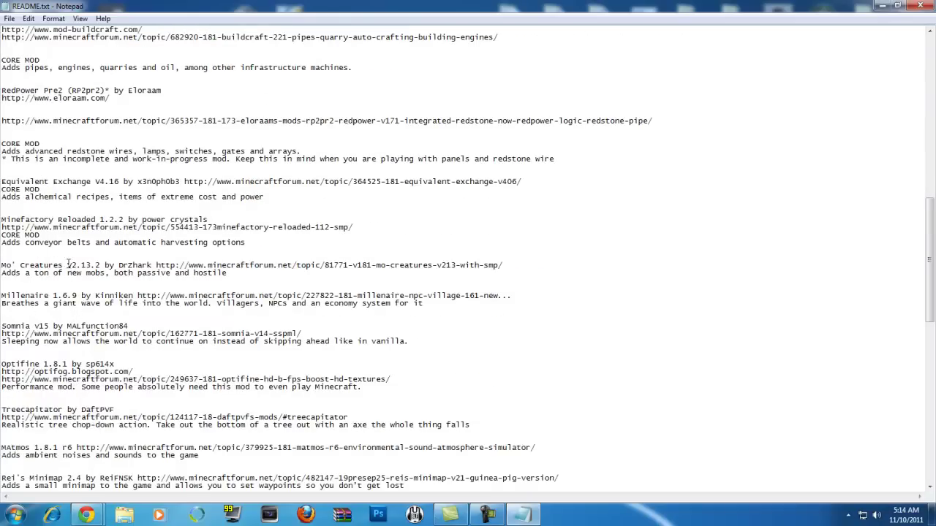
{"action": "left_click", "coordinate": [920, 6]}
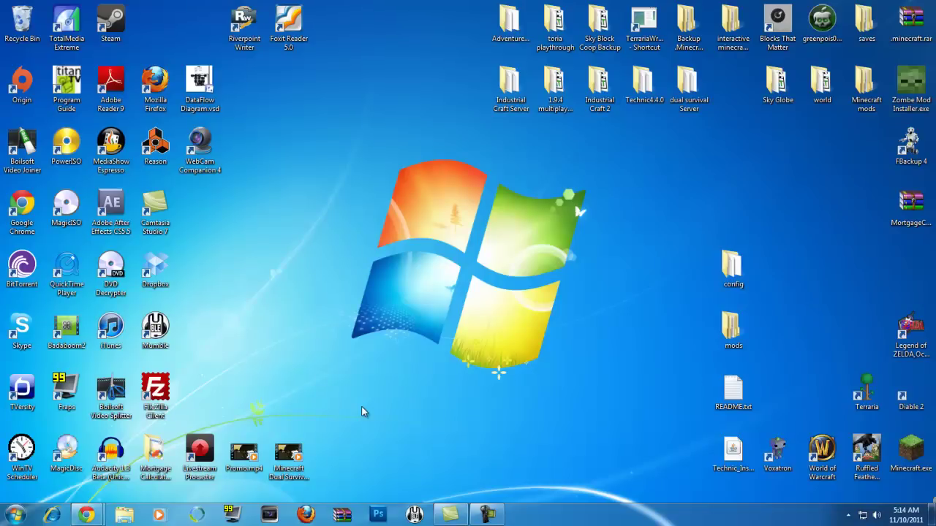
Browse through Computer and Local Disk (C:) to the user's home folder under Users
{"action": "left_click", "coordinate": [15, 516]}
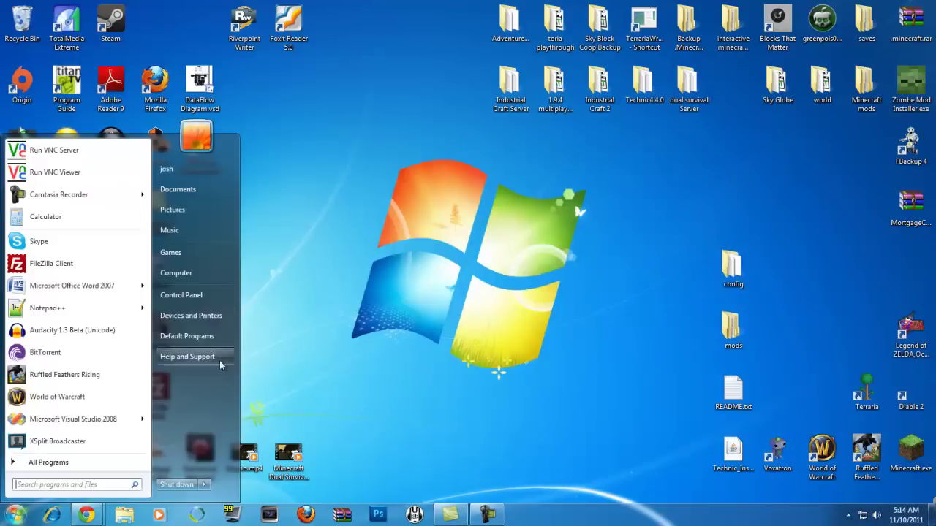
{"action": "left_click", "coordinate": [209, 270]}
{"action": "double_click", "coordinate": [428, 146]}
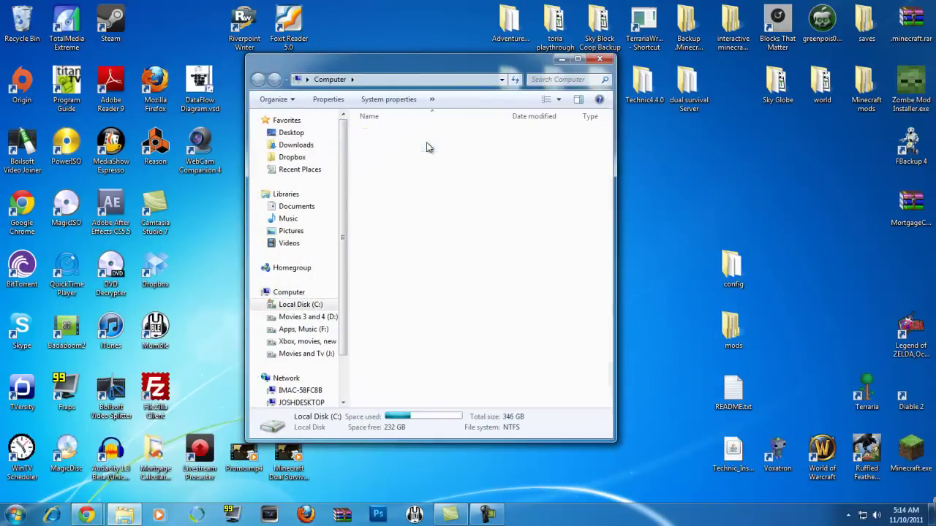
{"action": "double_click", "coordinate": [381, 280]}
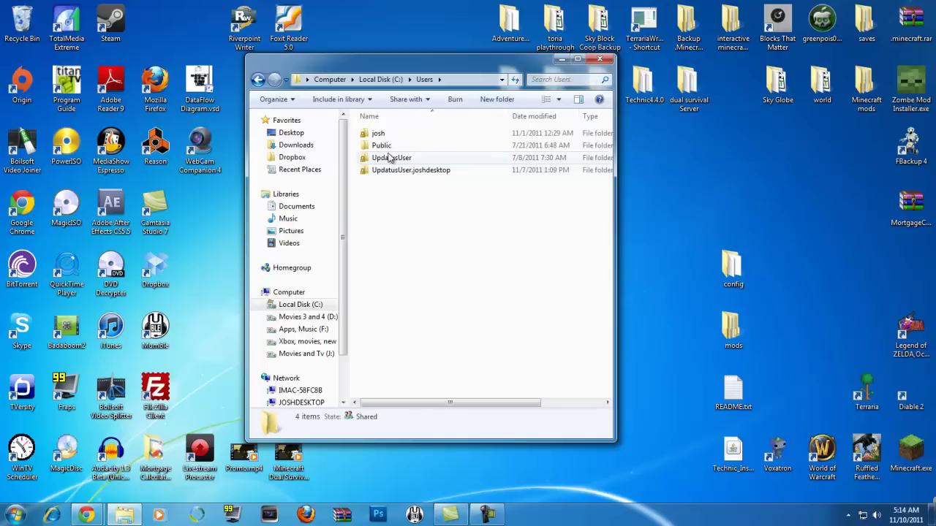
{"action": "double_click", "coordinate": [378, 135]}
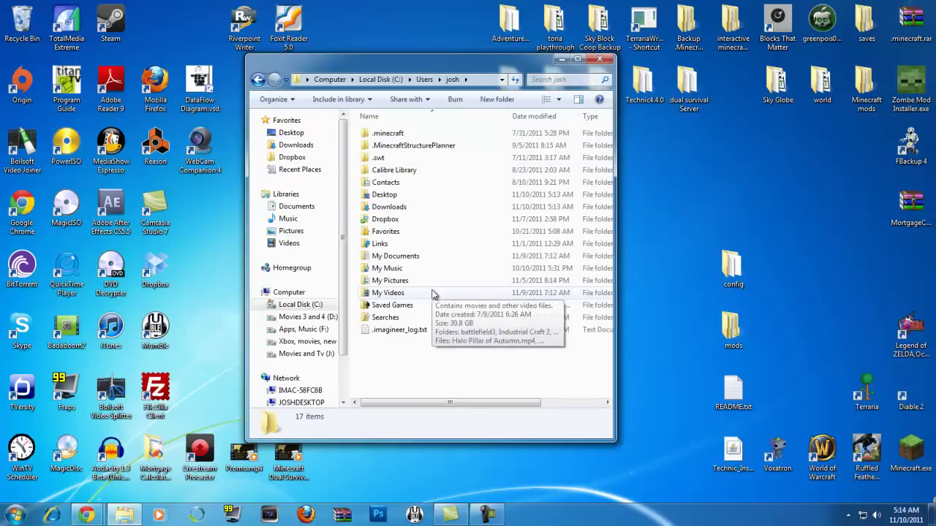
Set Folder Options to show hidden files, folders and drives
{"action": "left_click", "coordinate": [291, 100]}
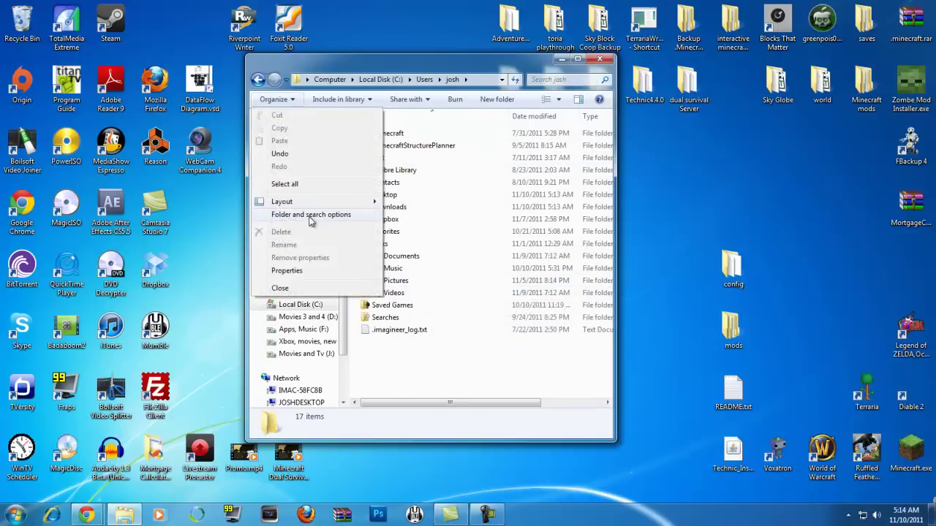
{"action": "left_click", "coordinate": [309, 215]}
{"action": "left_click", "coordinate": [308, 128]}
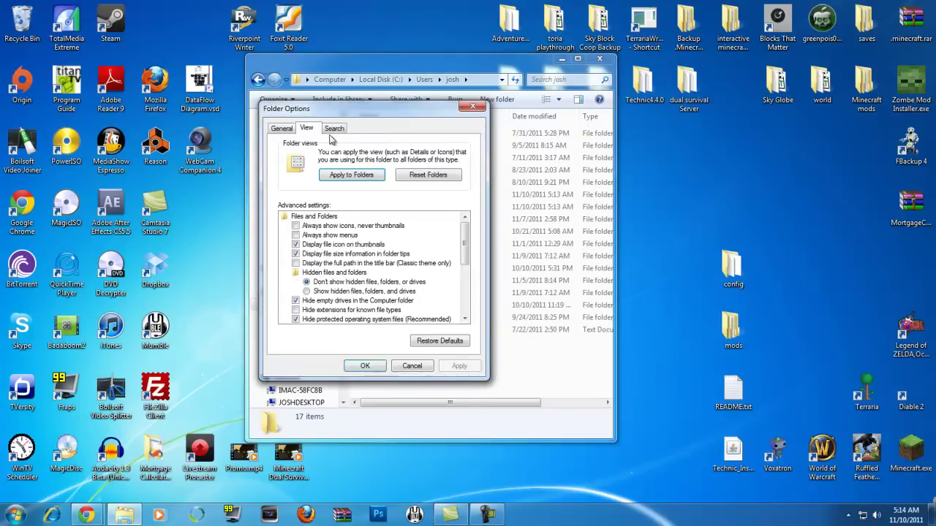
{"action": "left_click", "coordinate": [320, 292]}
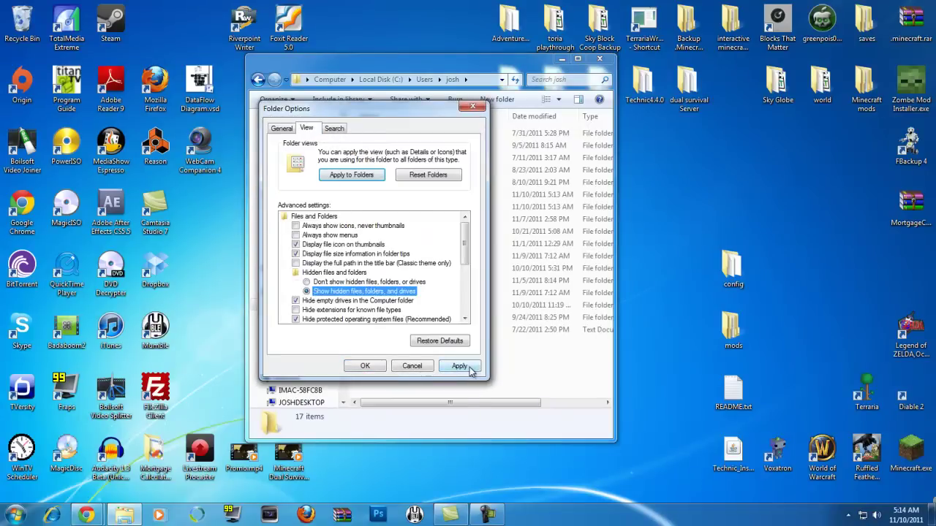
{"action": "left_click", "coordinate": [459, 366]}
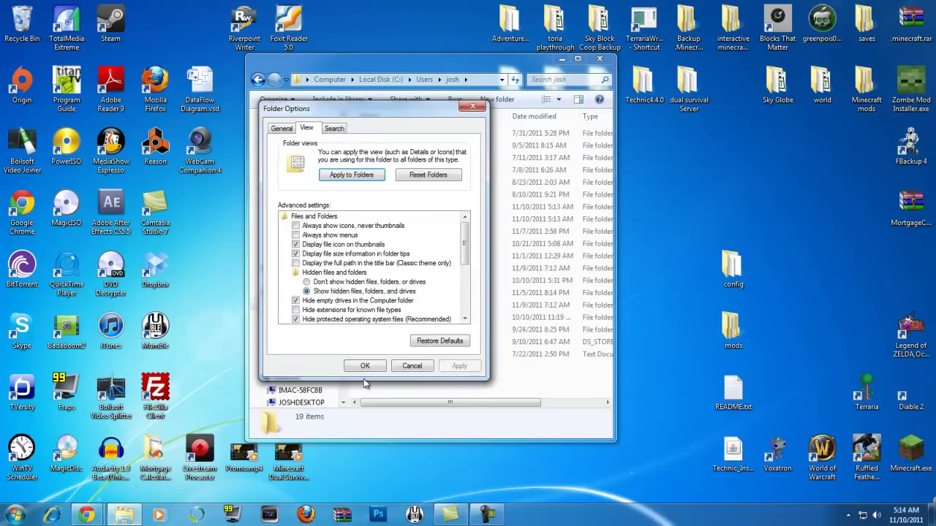
{"action": "left_click", "coordinate": [364, 367]}
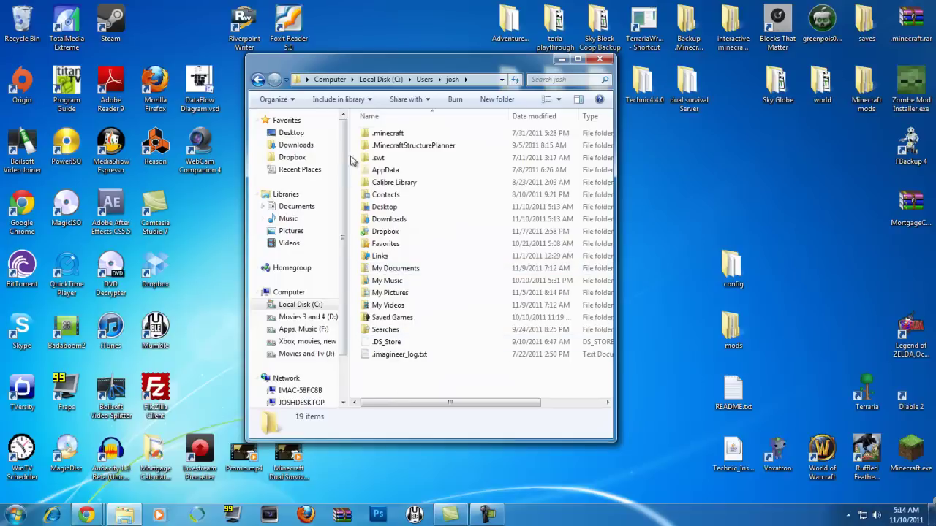
Open AppData\Roaming\.minecraft and move the Explorer window to the right
{"action": "double_click", "coordinate": [395, 171]}
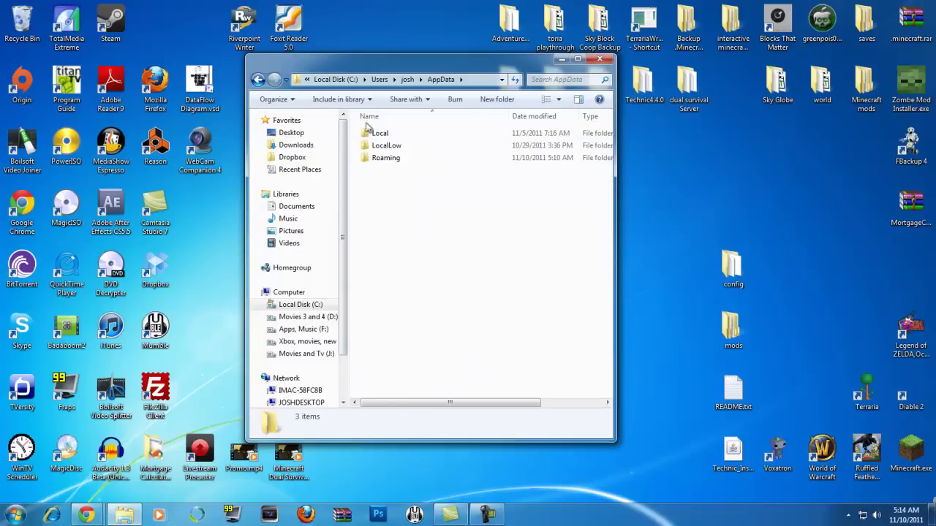
{"action": "left_click", "coordinate": [258, 79]}
{"action": "left_click", "coordinate": [364, 181]}
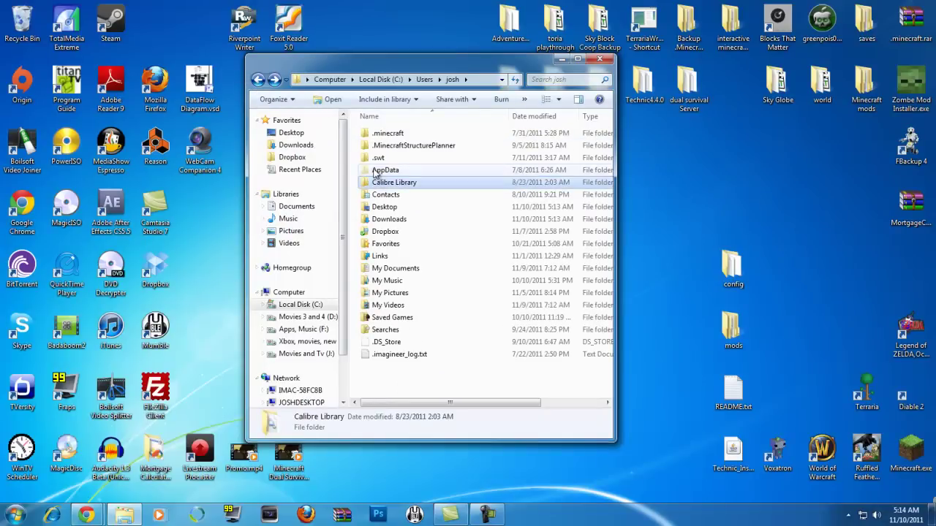
{"action": "double_click", "coordinate": [385, 170]}
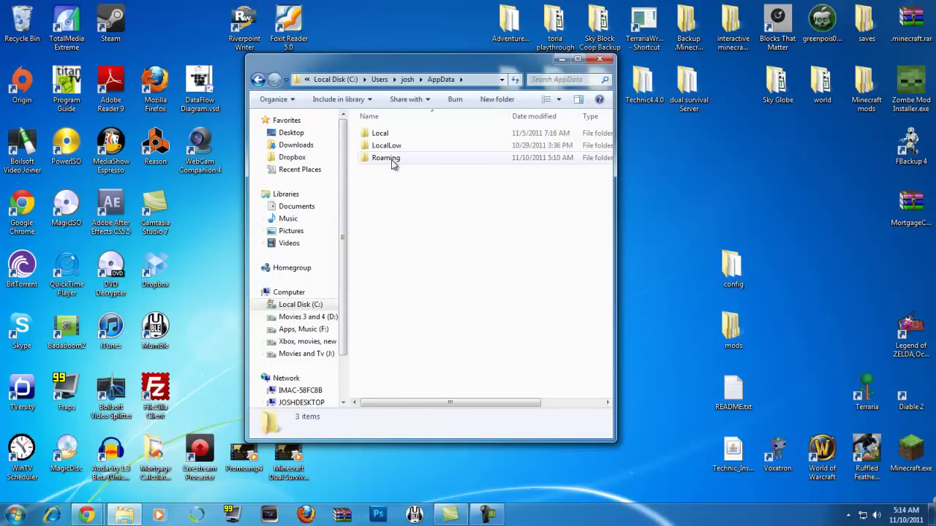
{"action": "double_click", "coordinate": [391, 161]}
{"action": "double_click", "coordinate": [387, 134]}
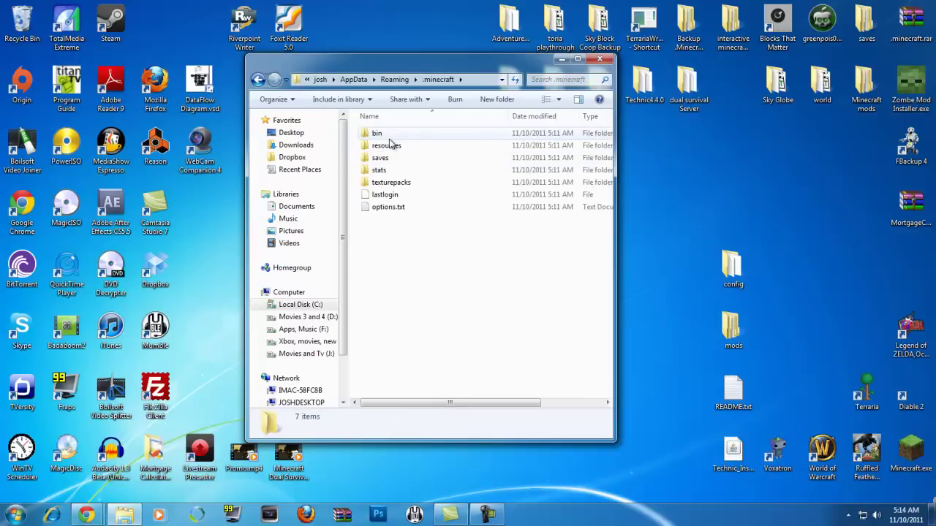
{"action": "left_click_drag", "start_coordinate": [358, 66], "coordinate": [559, 78]}
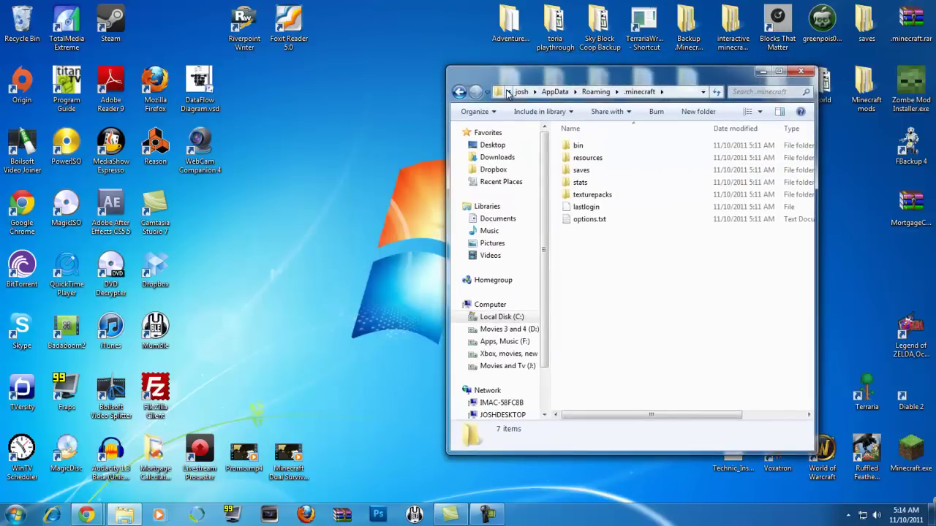
Run Minecraft.exe and confirm in Options that the game folder is AppData\Roaming\.minecraft
{"action": "double_click", "coordinate": [910, 446]}
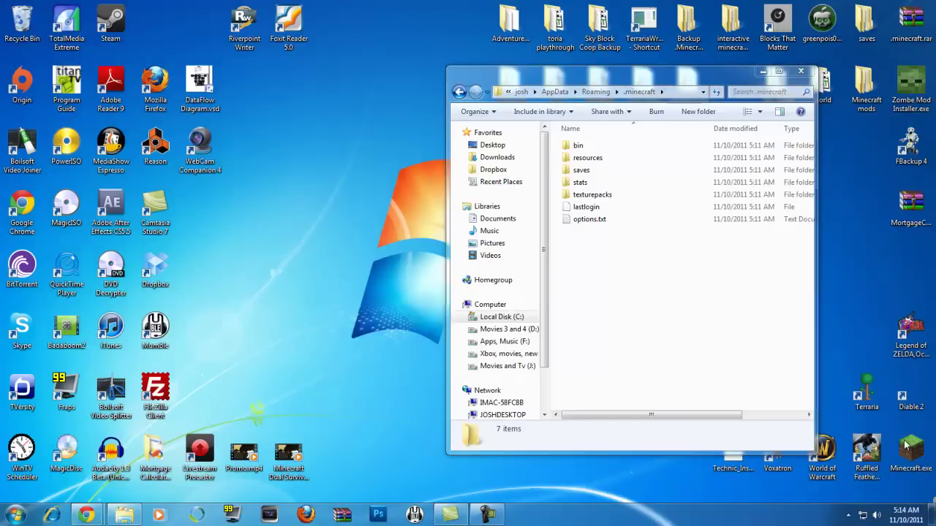
{"action": "left_click", "coordinate": [500, 267]}
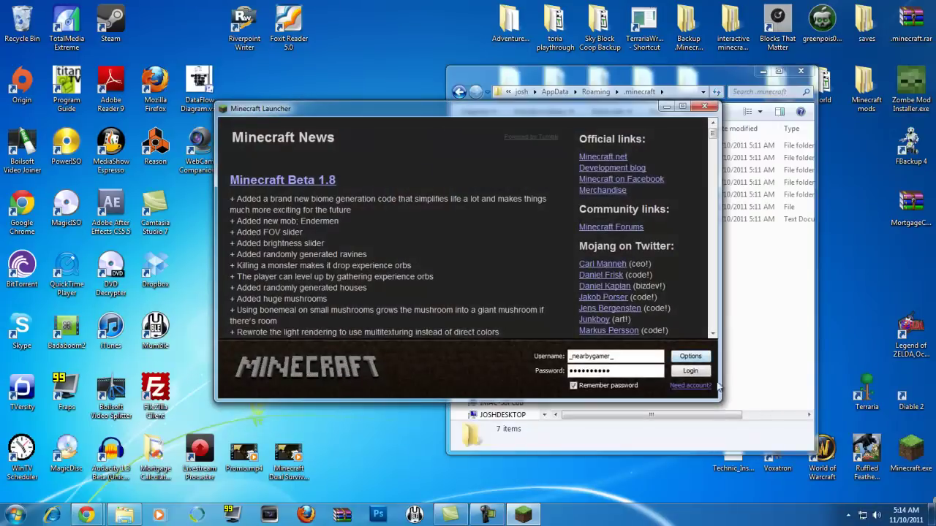
{"action": "left_click", "coordinate": [691, 357]}
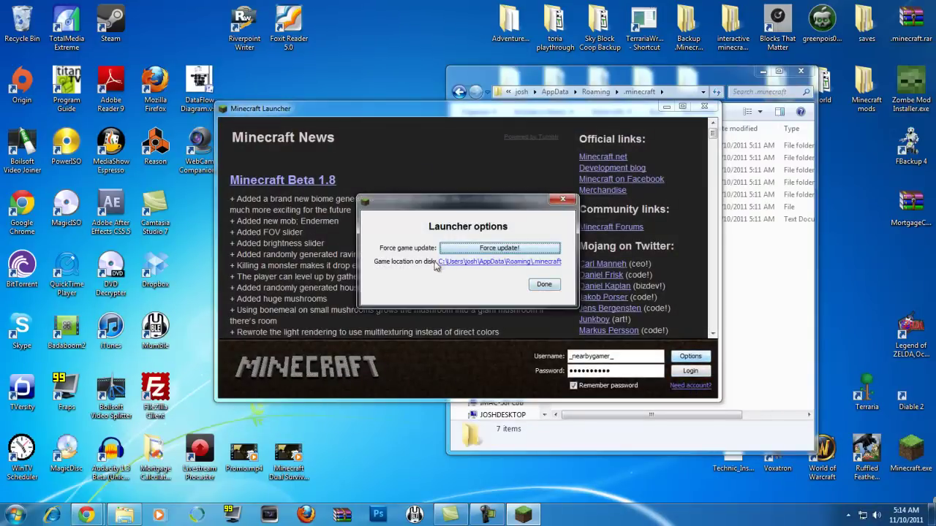
{"action": "left_click", "coordinate": [562, 200]}
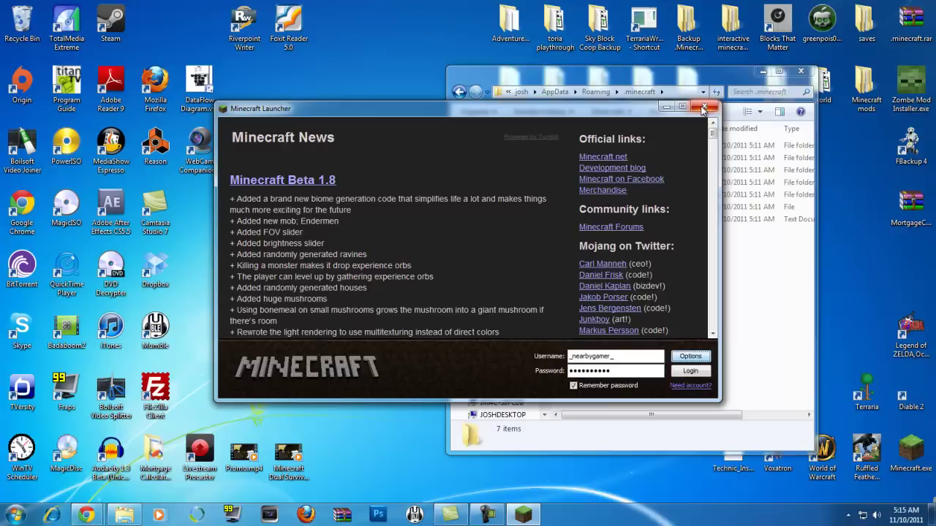
Close the launcher and move the saves folder to the desktop, replacing the existing one
{"action": "left_click", "coordinate": [703, 108]}
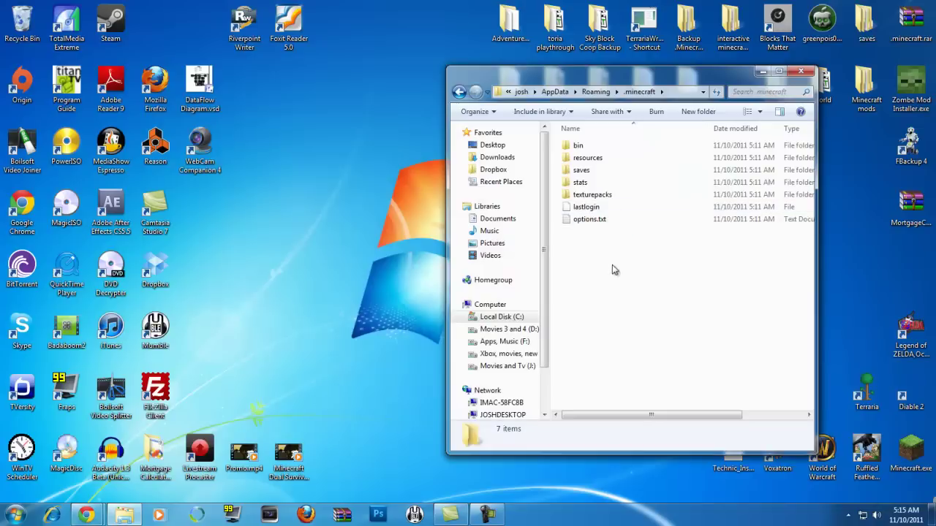
{"action": "double_click", "coordinate": [582, 170]}
{"action": "key", "text": "BackSpace"}
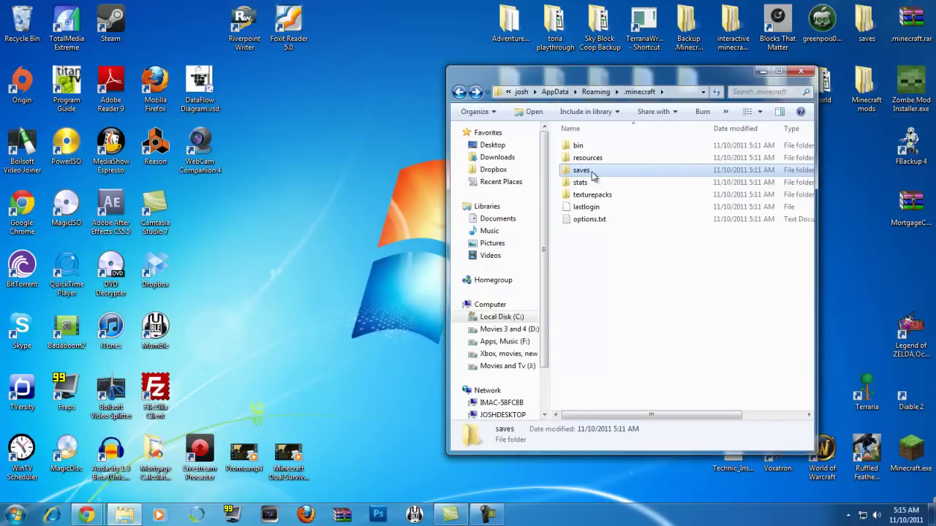
{"action": "left_click_drag", "start_coordinate": [592, 175], "coordinate": [377, 146]}
{"action": "left_click", "coordinate": [515, 364]}
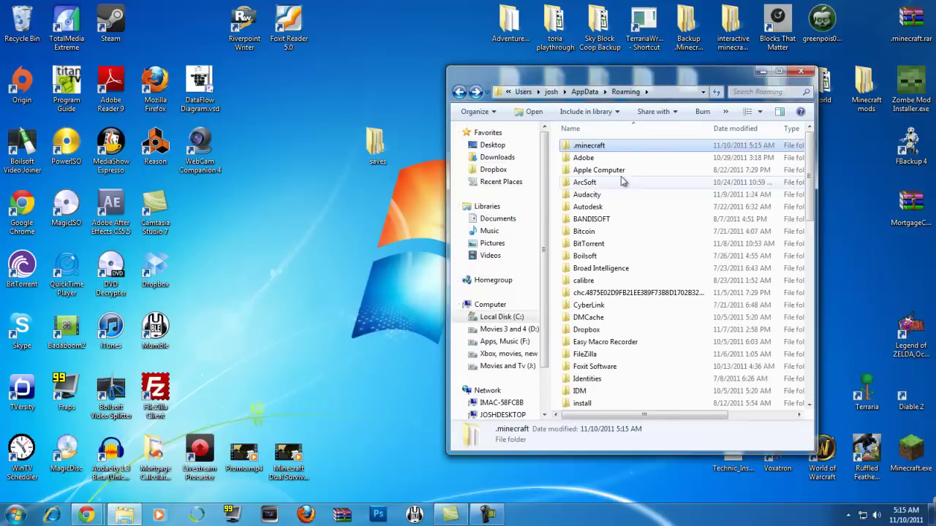
Delete the .minecraft folder from Roaming
{"action": "left_click", "coordinate": [594, 157]}
{"action": "left_click", "coordinate": [588, 147]}
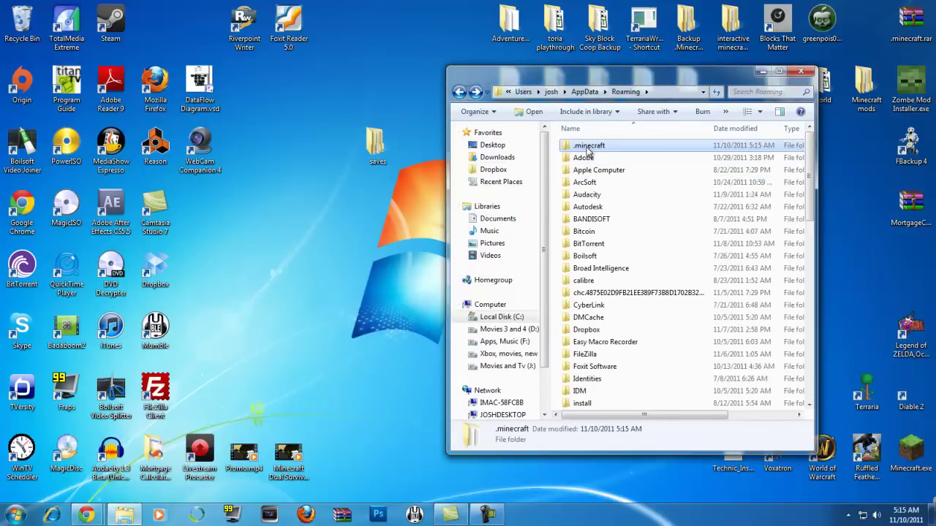
{"action": "key", "text": "Delete"}
{"action": "key", "text": "Return"}
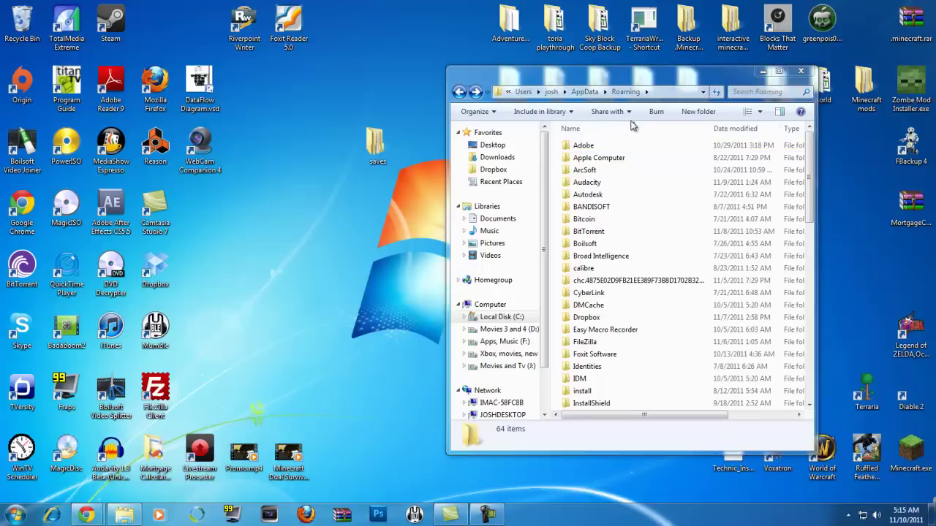
{"action": "double_click", "coordinate": [911, 452]}
Log in so a fresh Beta 1.8.1 downloads, then close the game at its title screen
{"action": "left_click", "coordinate": [511, 269]}
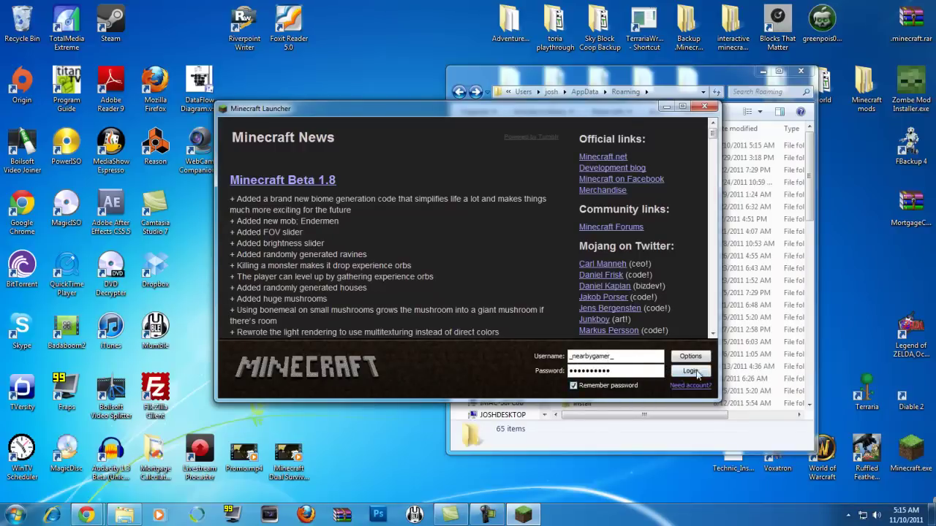
{"action": "left_click", "coordinate": [690, 371]}
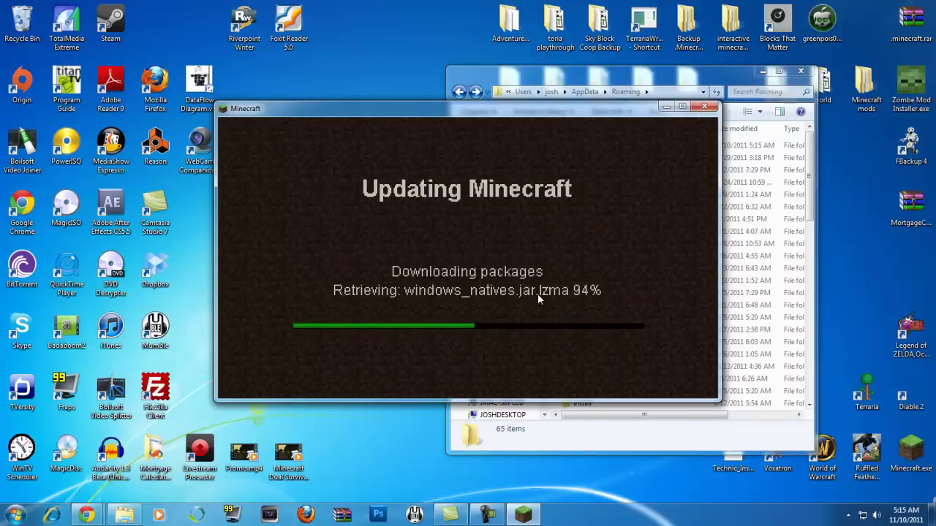
{"action": "left_click", "coordinate": [706, 107]}
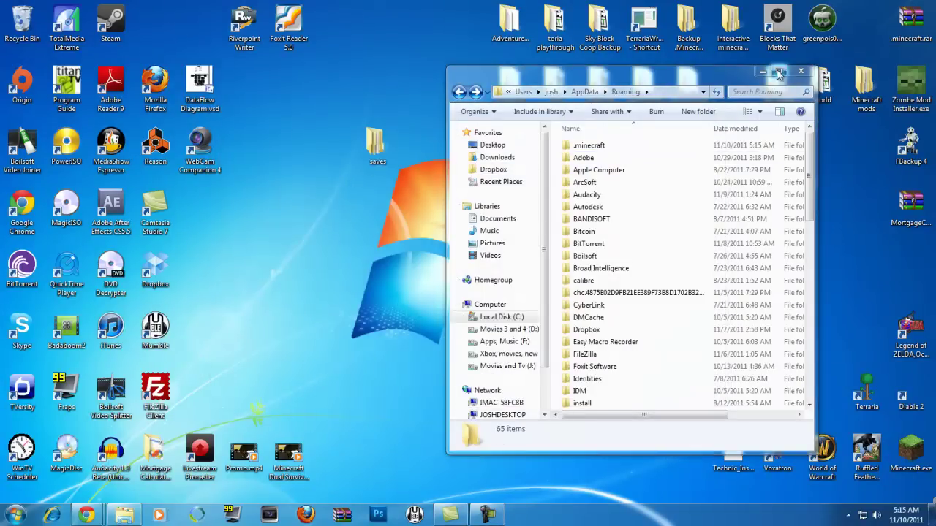
Close Explorer, launch Technic_Installer.jar from the desktop, and centre the installer window
{"action": "left_click", "coordinate": [800, 71]}
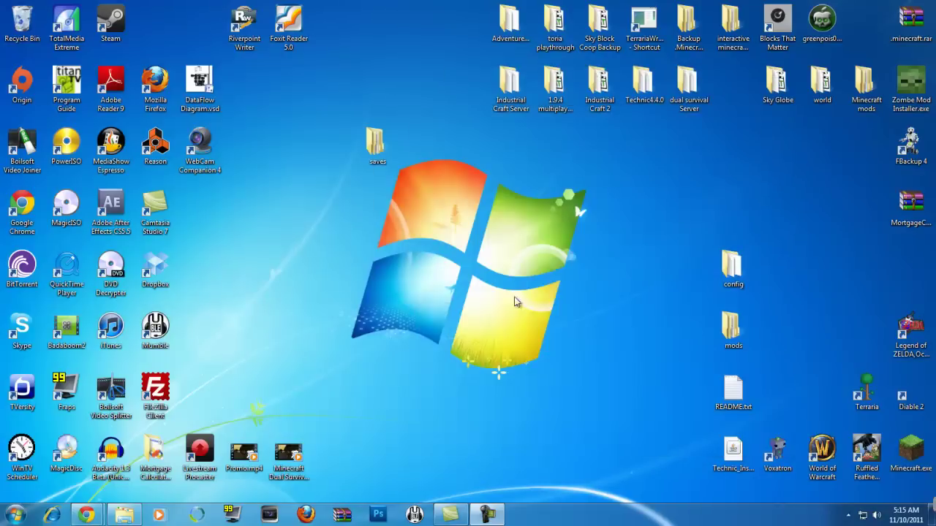
{"action": "left_click", "coordinate": [736, 450]}
{"action": "left_click", "coordinate": [705, 446]}
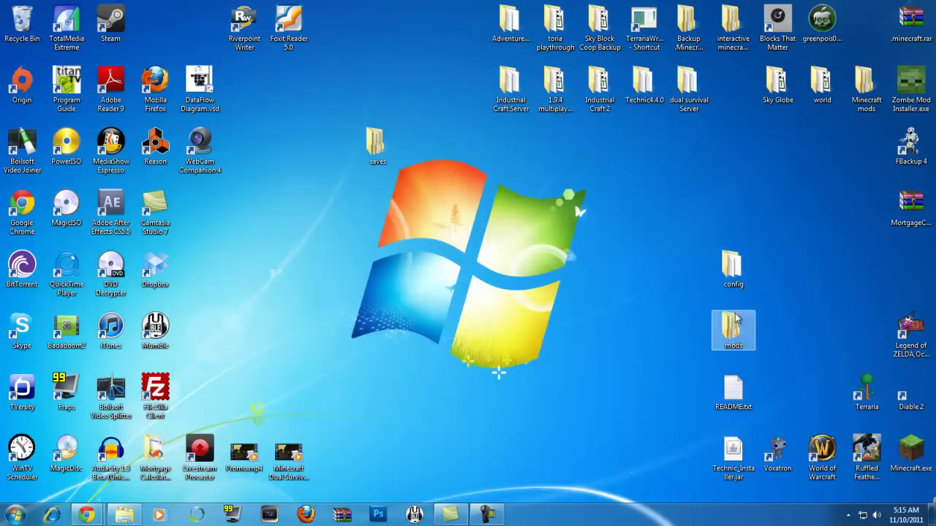
{"action": "left_click_drag", "start_coordinate": [843, 408], "coordinate": [724, 455]}
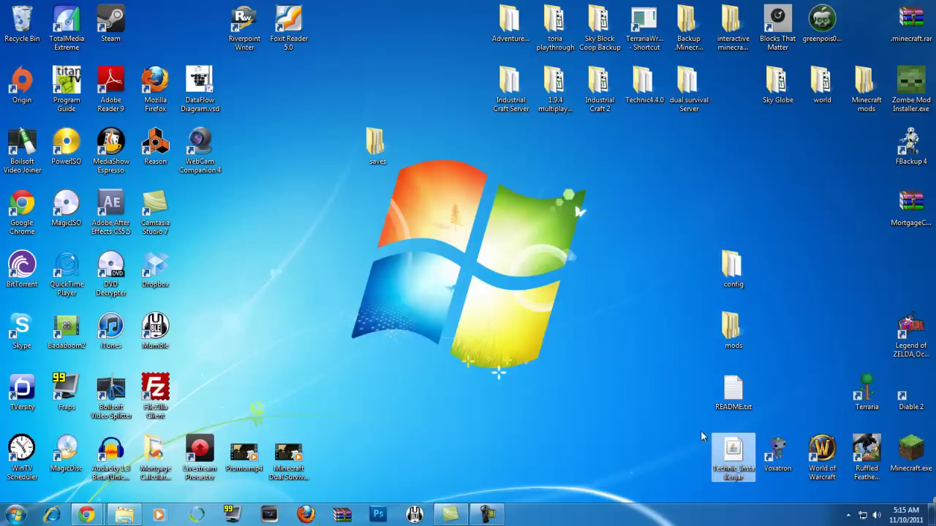
{"action": "double_click", "coordinate": [733, 453]}
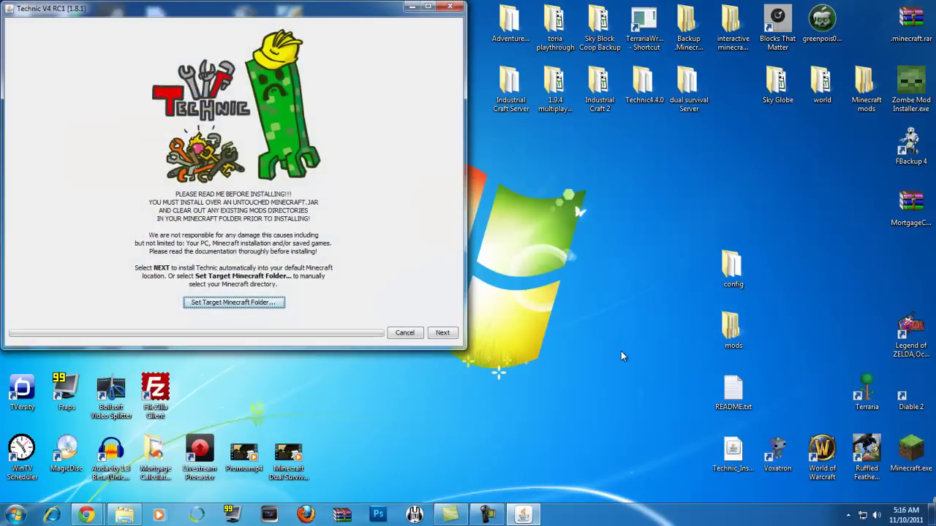
{"action": "left_click_drag", "start_coordinate": [225, 15], "coordinate": [465, 126]}
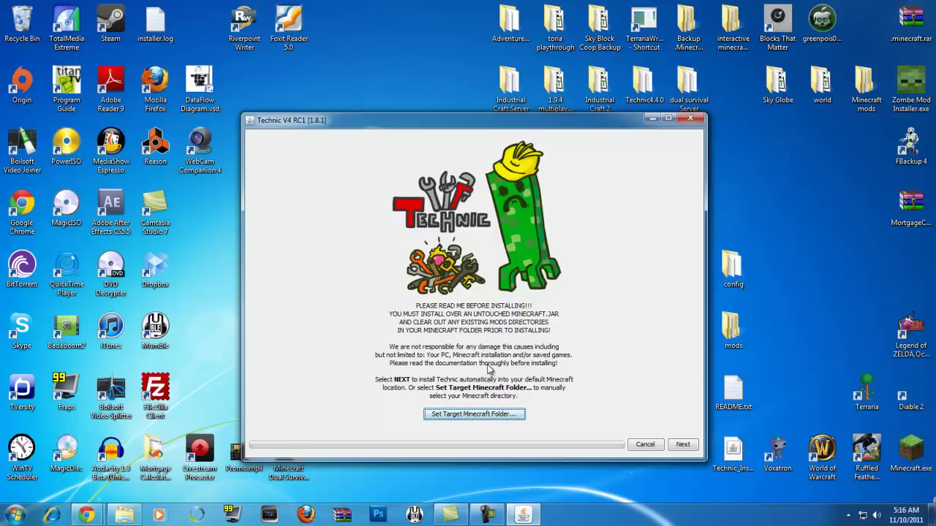
Start setting the target Minecraft folder and browse to the user's home folder on C:
{"action": "left_click", "coordinate": [488, 415]}
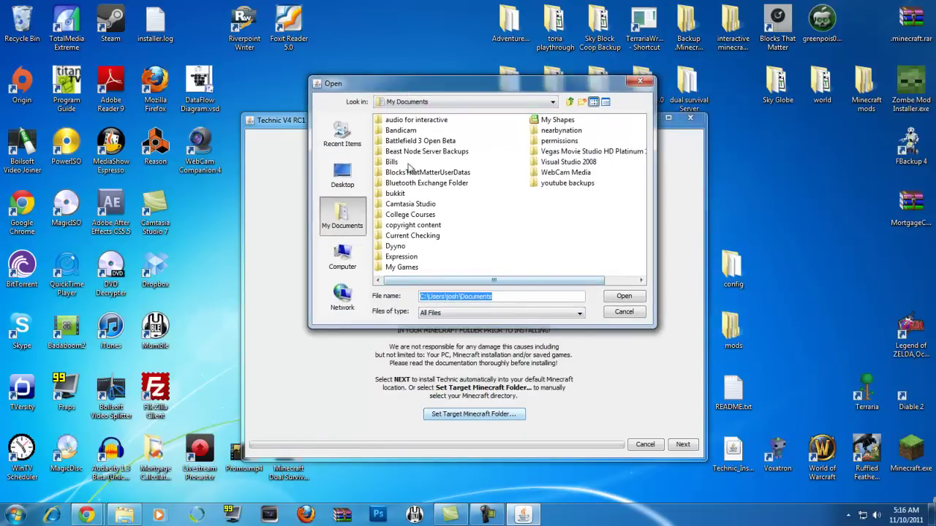
{"action": "left_click", "coordinate": [553, 102]}
{"action": "scroll", "coordinate": [417, 139], "scroll_direction": "up", "scroll_amount": 3}
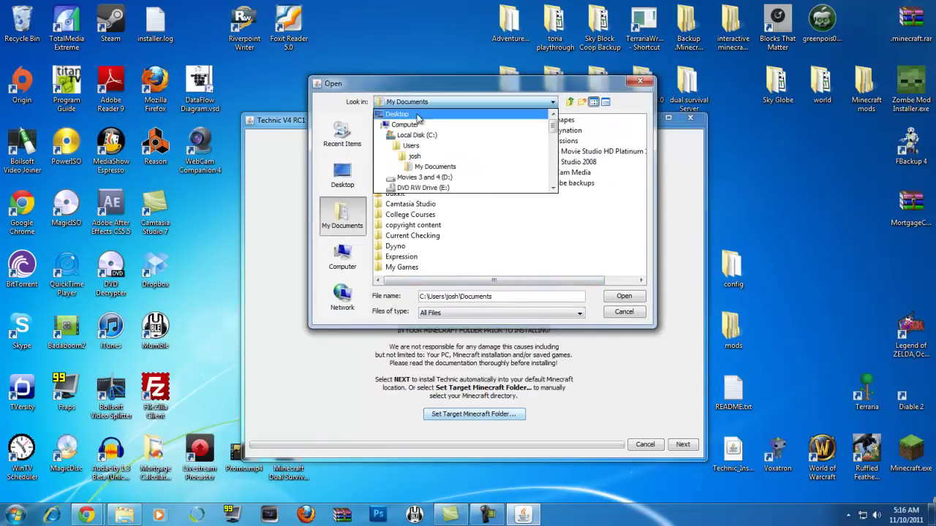
{"action": "left_click", "coordinate": [417, 136]}
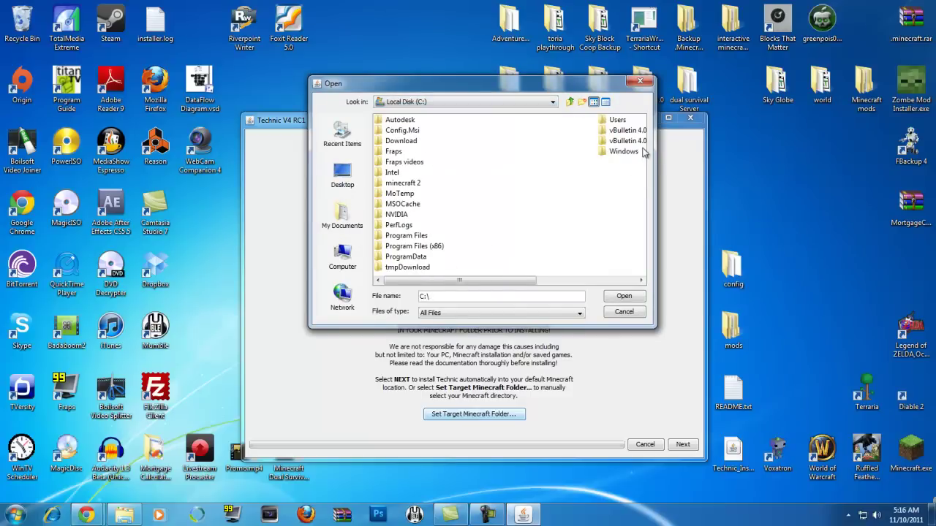
{"action": "left_click", "coordinate": [623, 125]}
{"action": "double_click", "coordinate": [450, 121]}
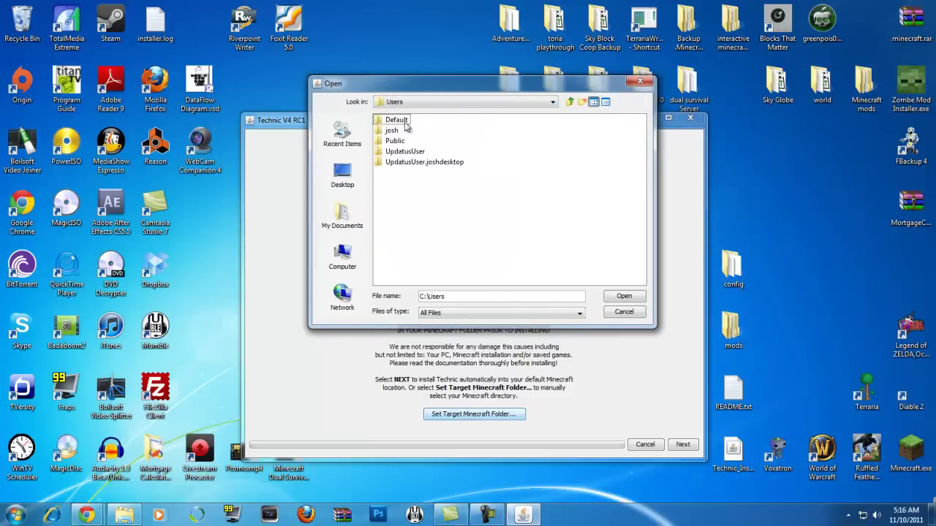
{"action": "left_click", "coordinate": [395, 133]}
{"action": "double_click", "coordinate": [392, 132]}
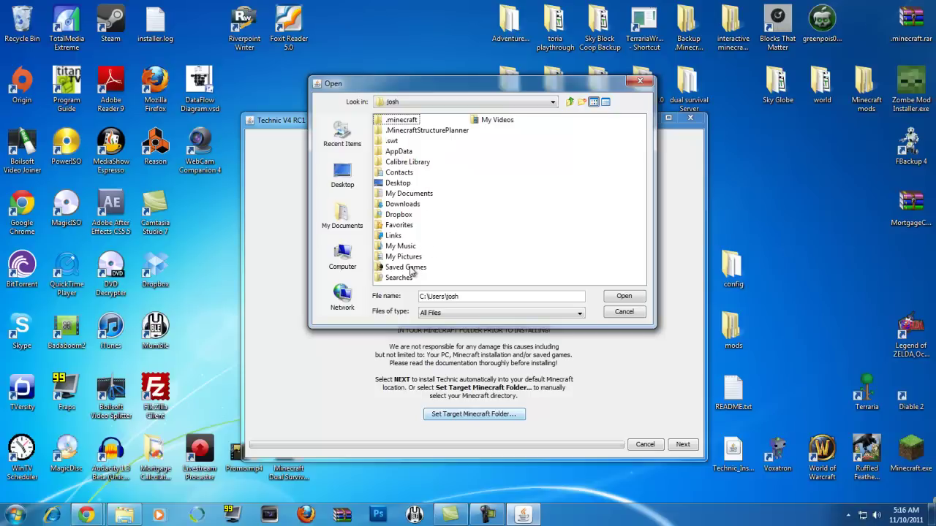
Choose AppData\Roaming\.minecraft as the target and continue to the optional mods page
{"action": "double_click", "coordinate": [399, 151]}
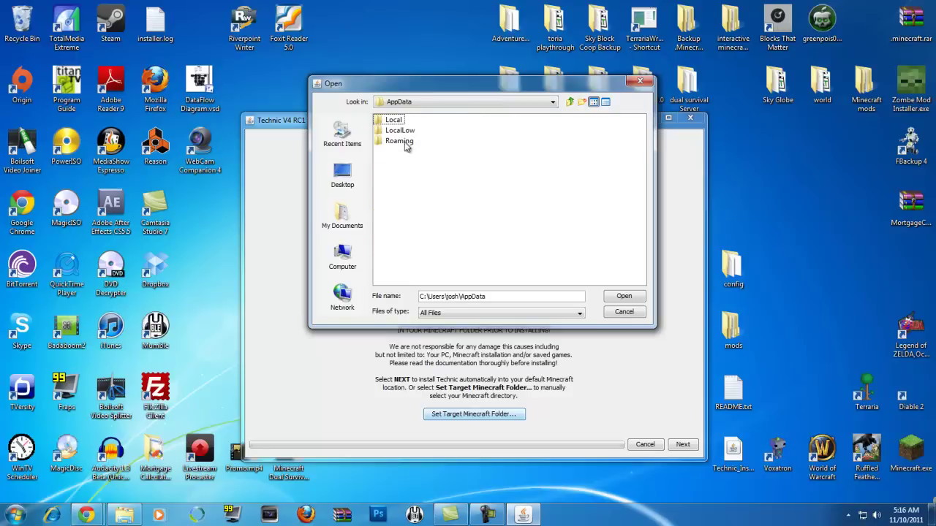
{"action": "double_click", "coordinate": [401, 141]}
{"action": "left_click", "coordinate": [401, 120]}
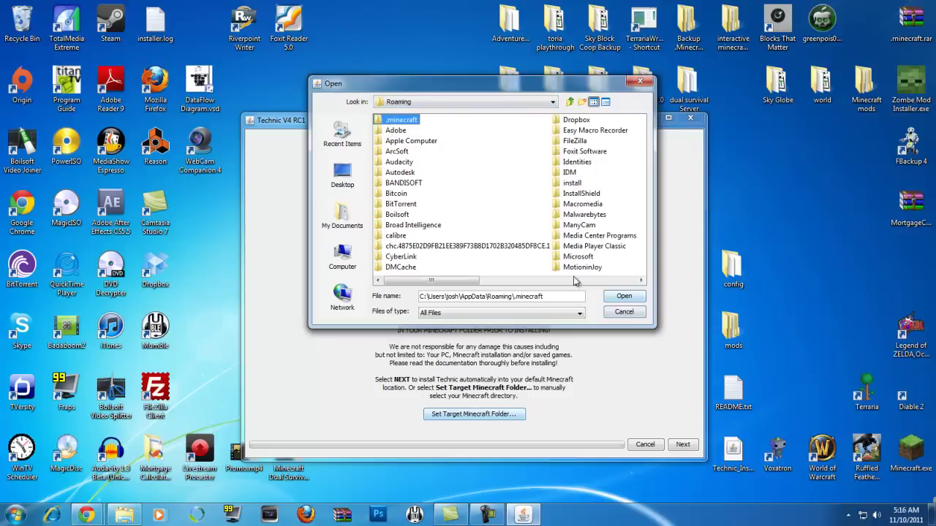
{"action": "left_click", "coordinate": [626, 299]}
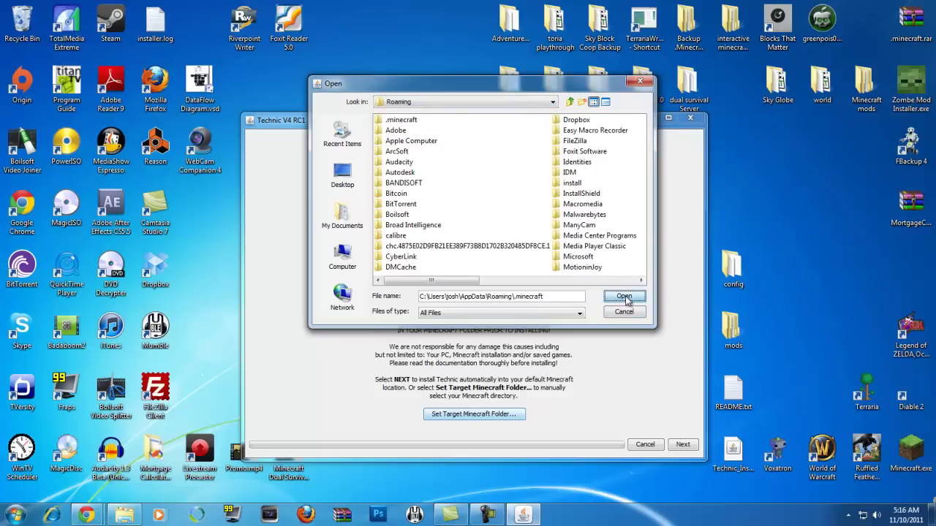
{"action": "left_click", "coordinate": [681, 445]}
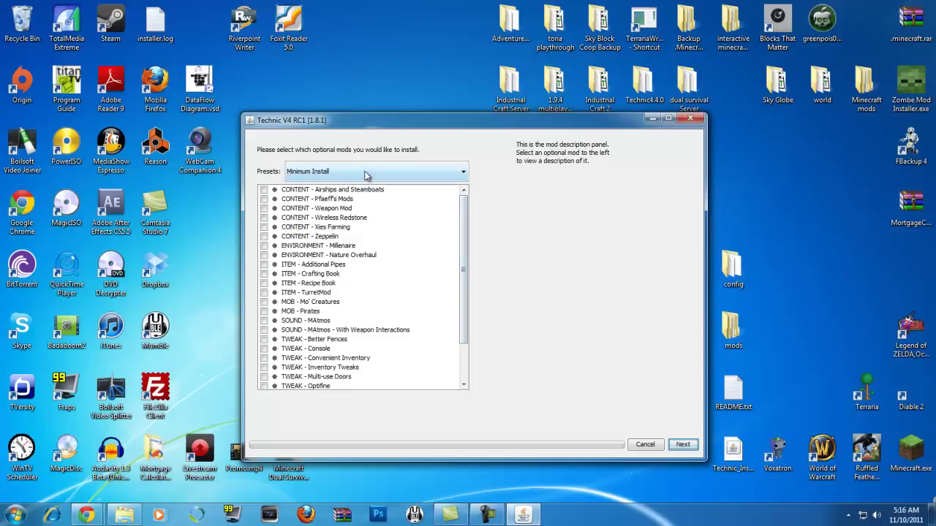
Pick the Full Install preset, then untick Too Many Items and Treecapitator
{"action": "mouse_move", "coordinate": [466, 215]}
{"action": "left_mouse_down"}
{"action": "mouse_move", "coordinate": [466, 250]}
{"action": "mouse_move", "coordinate": [461, 206]}
{"action": "left_mouse_up"}
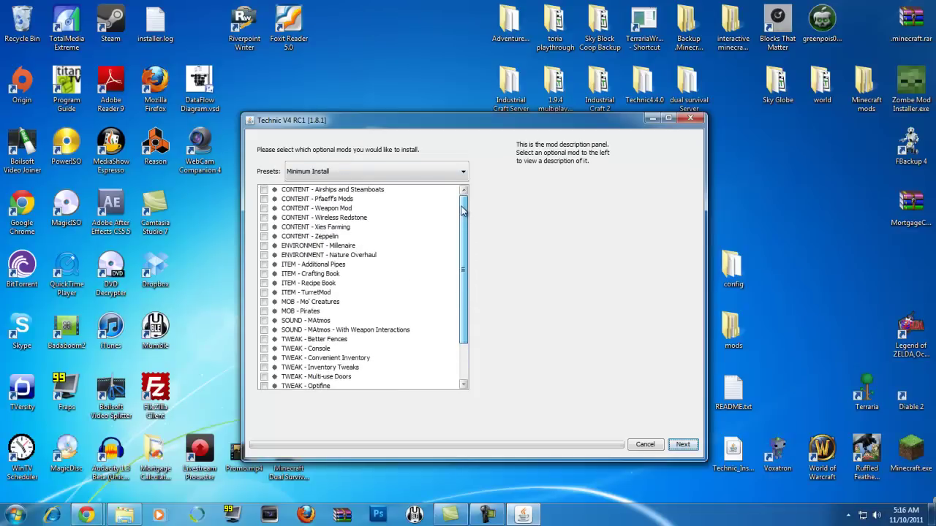
{"action": "left_click", "coordinate": [338, 171]}
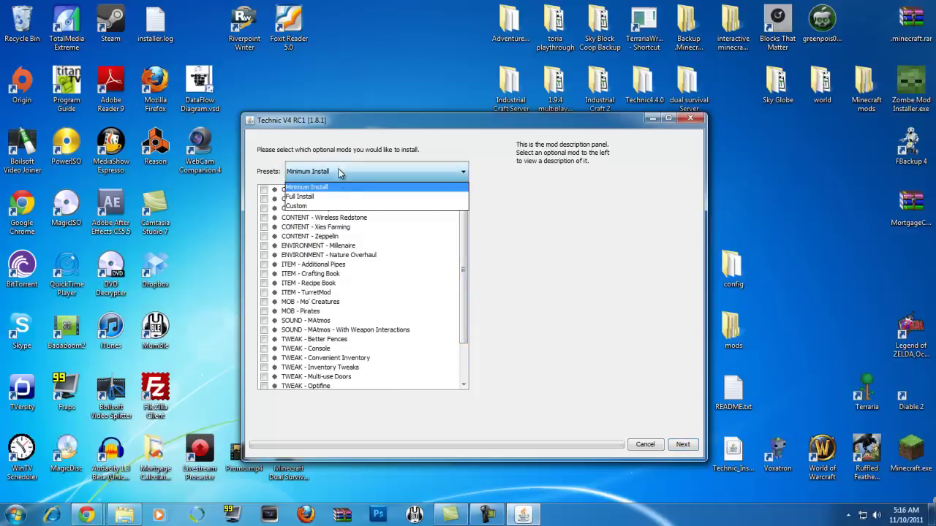
{"action": "left_click", "coordinate": [330, 201]}
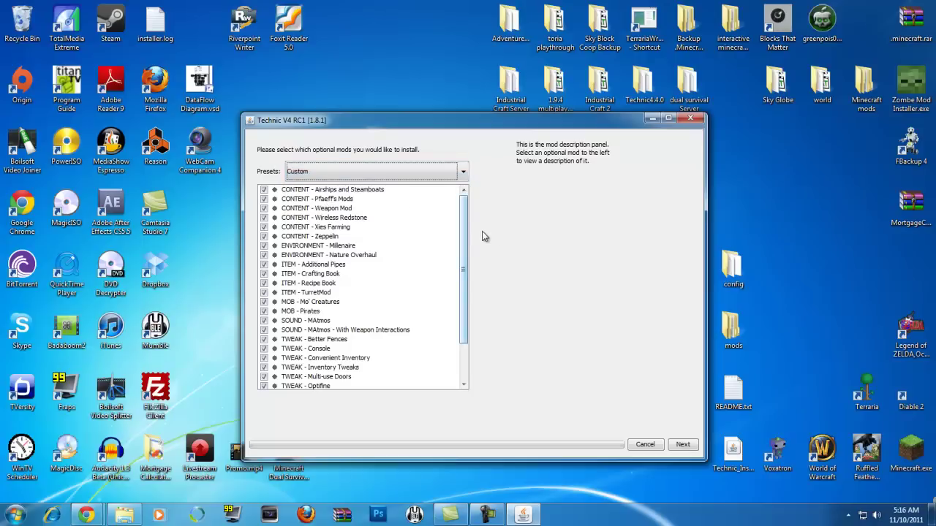
{"action": "left_click_drag", "start_coordinate": [465, 203], "coordinate": [464, 241]}
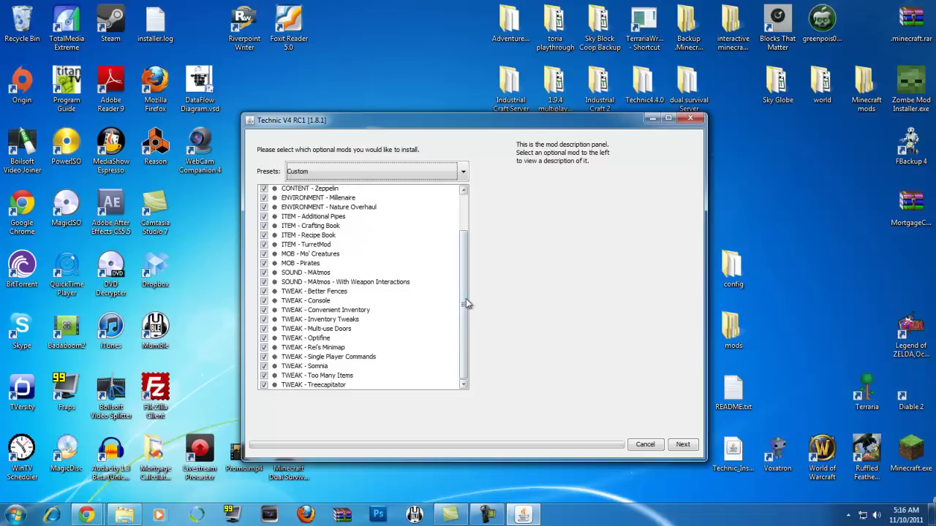
{"action": "left_click", "coordinate": [264, 376]}
{"action": "left_click", "coordinate": [263, 385]}
{"action": "scroll", "coordinate": [464, 355], "scroll_direction": "up", "scroll_amount": 2}
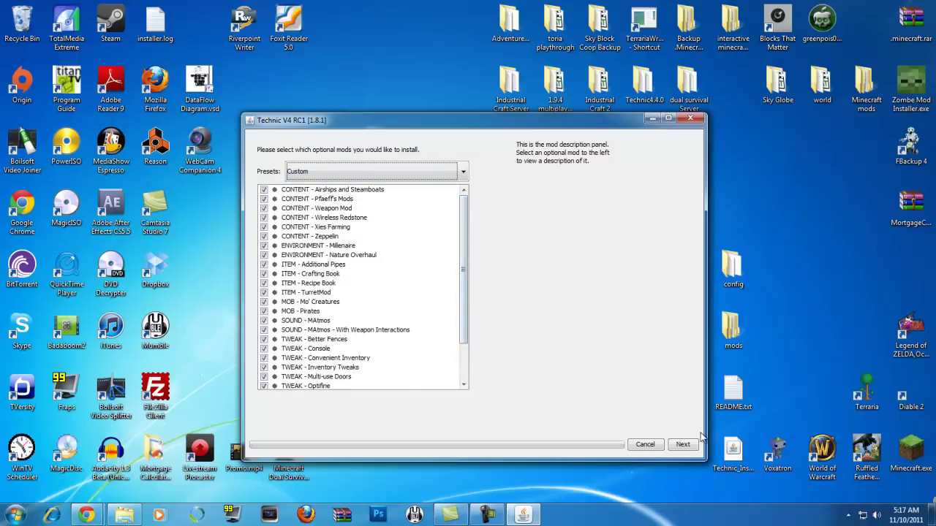
Reapply the Full Install preset, run the installation and close the finished installer
{"action": "left_click", "coordinate": [428, 175]}
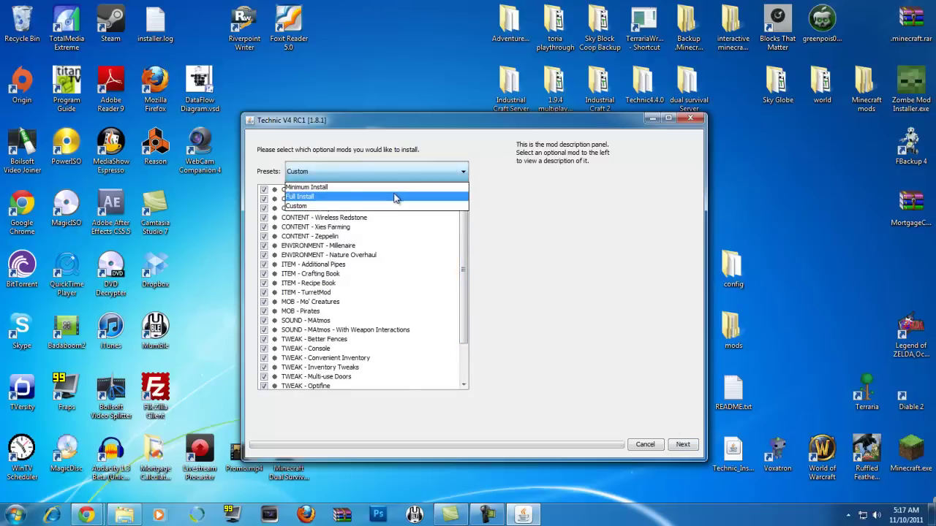
{"action": "left_click", "coordinate": [428, 175]}
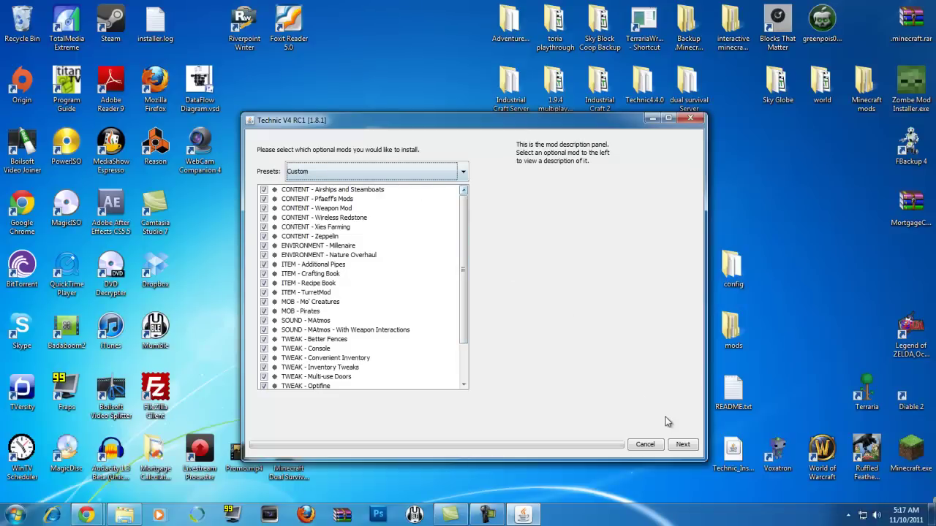
{"action": "left_click", "coordinate": [682, 445]}
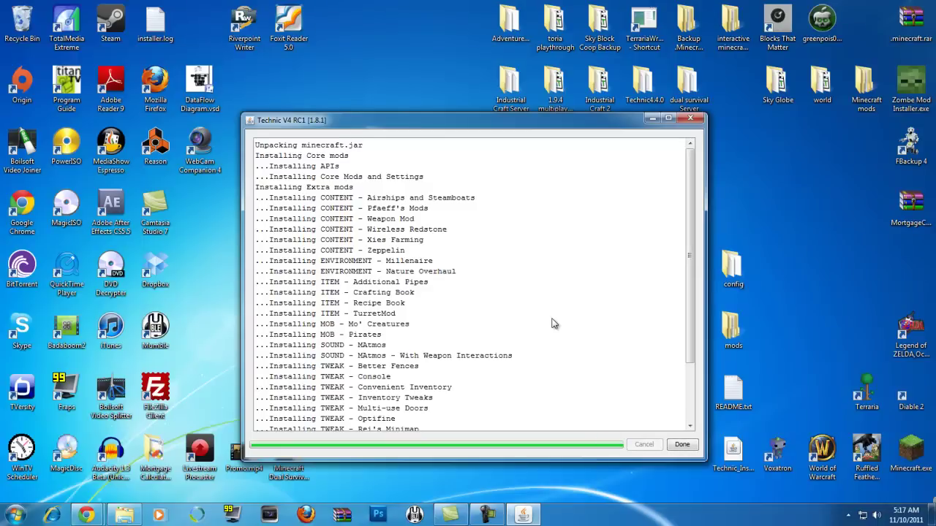
{"action": "left_click", "coordinate": [681, 444]}
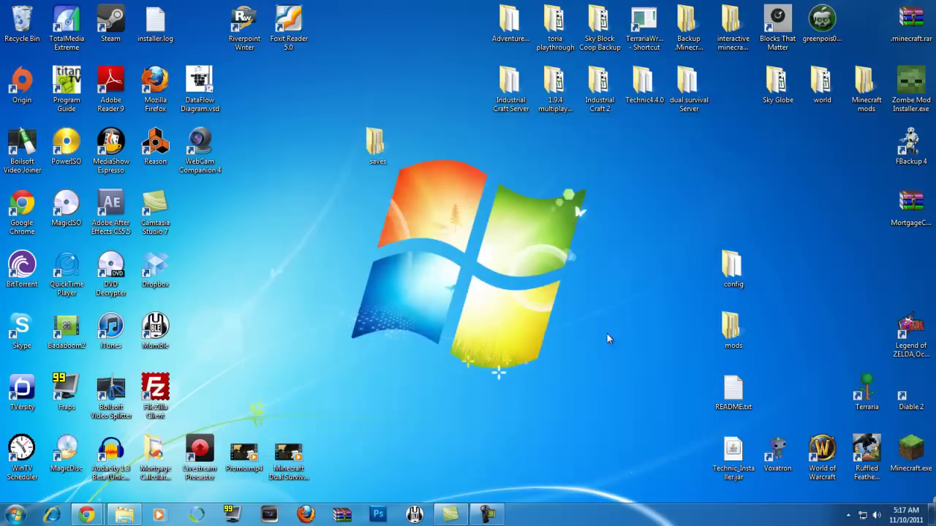
Launch Minecraft, log in and create a Creative-mode New World in a maximized window
{"action": "double_click", "coordinate": [910, 450]}
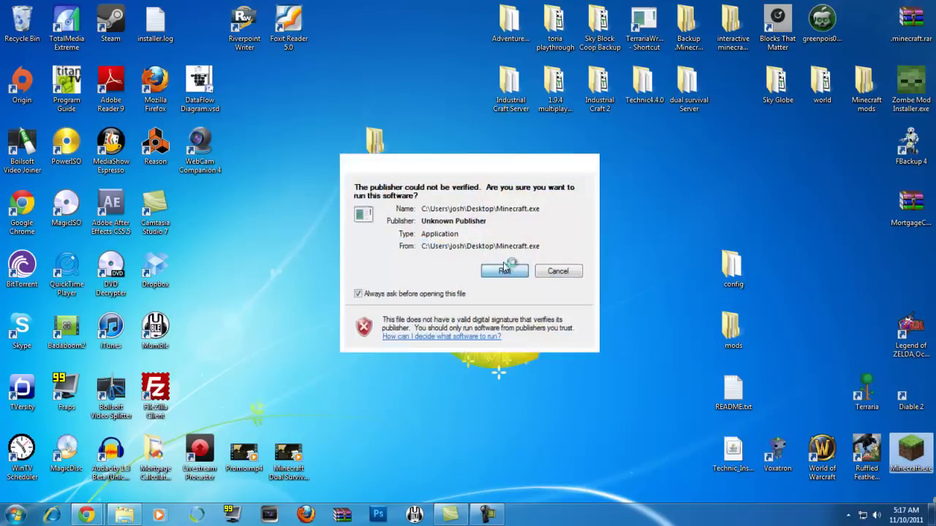
{"action": "left_click", "coordinate": [501, 267]}
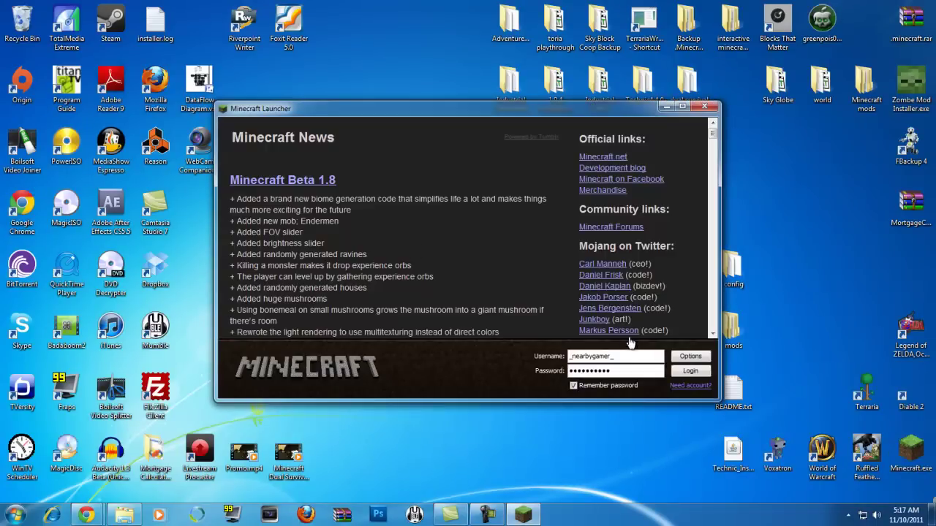
{"action": "left_click", "coordinate": [690, 371]}
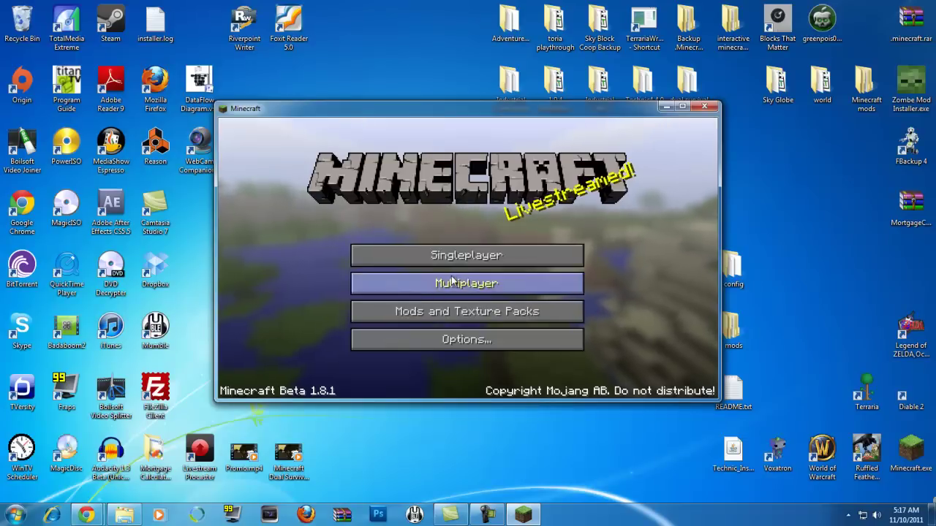
{"action": "left_click", "coordinate": [459, 260]}
{"action": "left_click", "coordinate": [581, 351]}
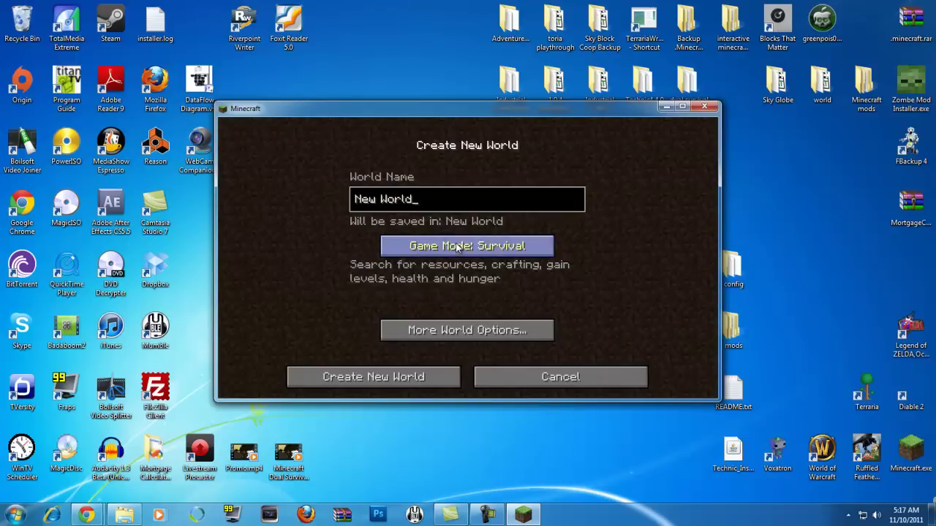
{"action": "left_click", "coordinate": [497, 252]}
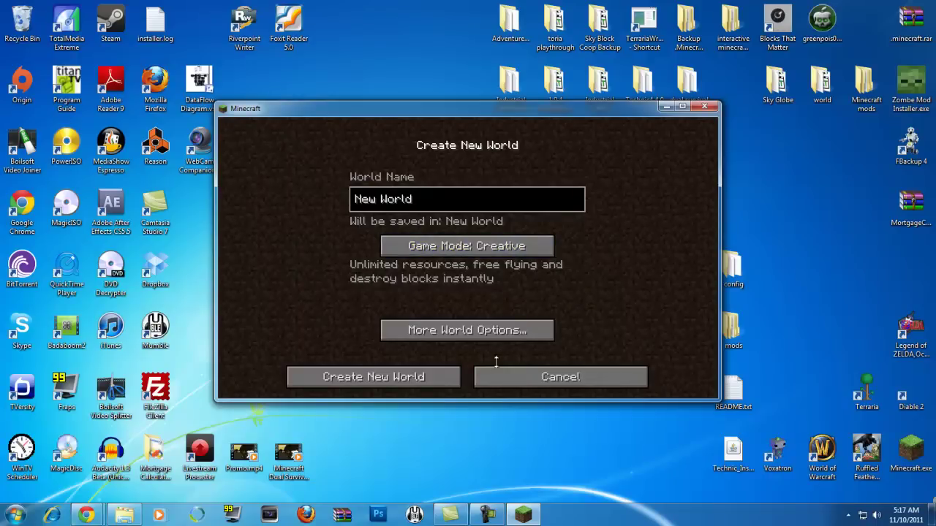
{"action": "left_click", "coordinate": [436, 376]}
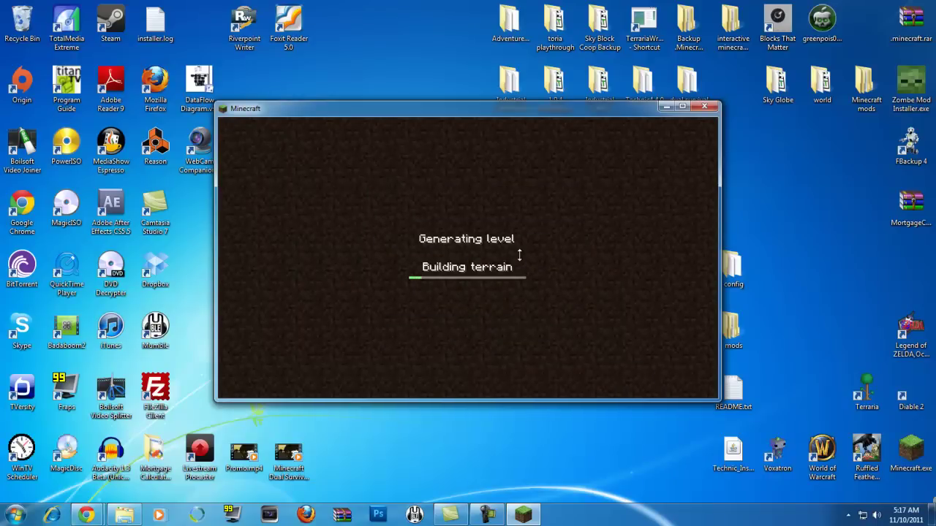
{"action": "double_click", "coordinate": [481, 111]}
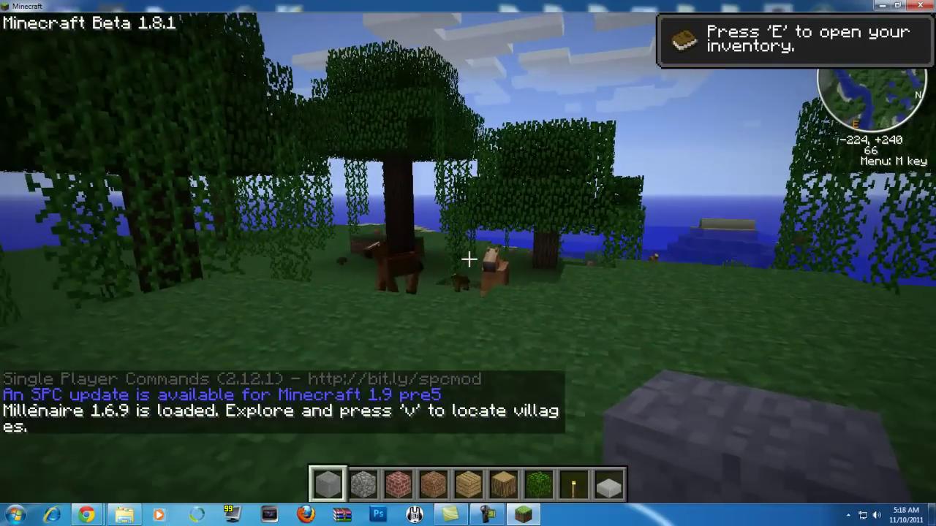
Page through the Too Many Items list, save the inventory to slot 1, then clear it
{"action": "key", "text": "e"}
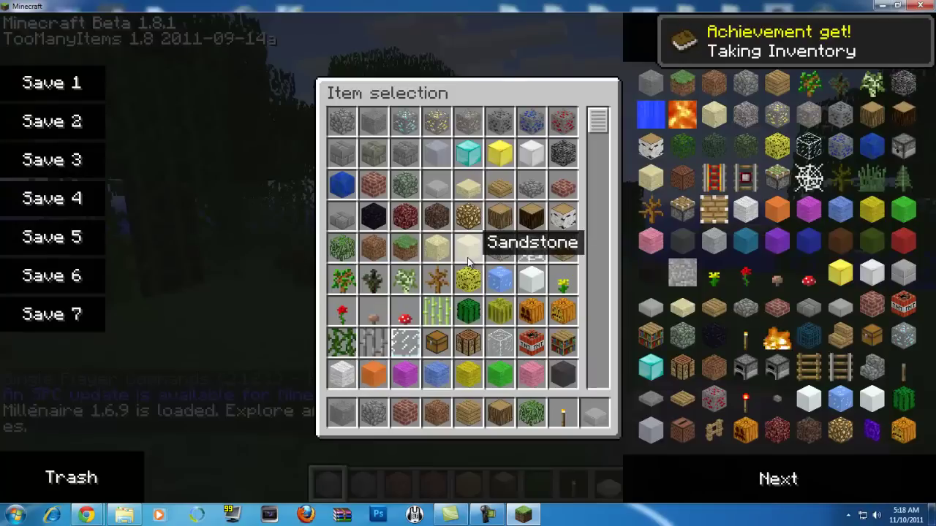
{"action": "left_click", "coordinate": [809, 466]}
{"action": "left_click", "coordinate": [809, 466]}
{"action": "left_click", "coordinate": [807, 464]}
{"action": "left_click", "coordinate": [807, 464]}
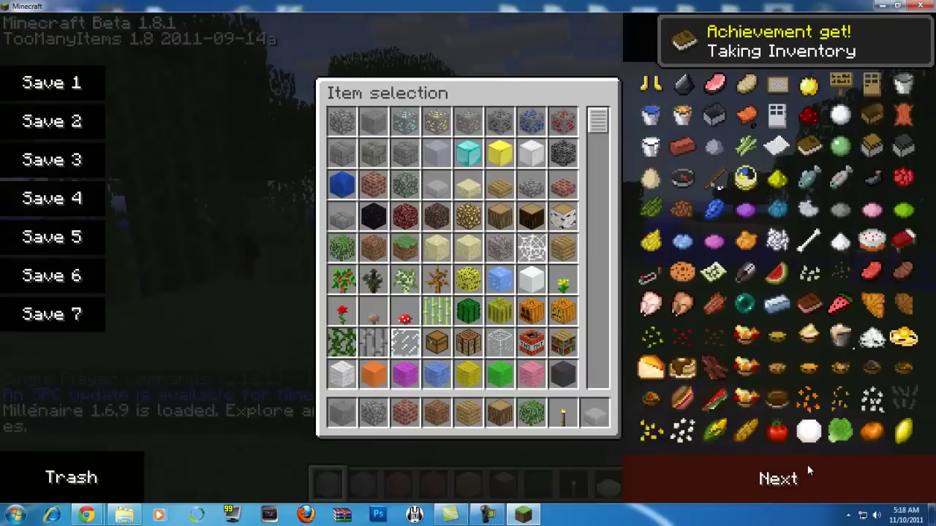
{"action": "left_click", "coordinate": [807, 464]}
{"action": "left_click", "coordinate": [807, 464]}
{"action": "left_click", "coordinate": [807, 464]}
{"action": "left_click", "coordinate": [808, 463]}
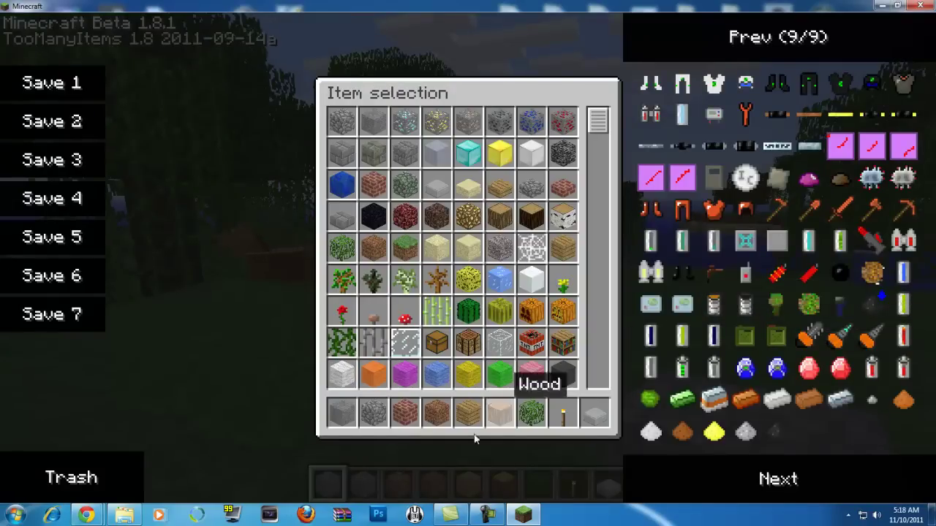
{"action": "left_click", "coordinate": [61, 83]}
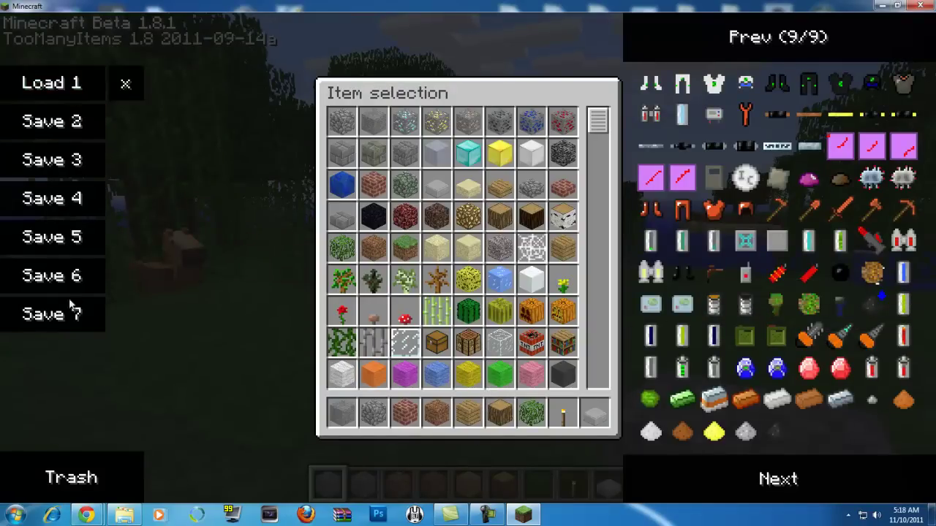
{"action": "left_click", "coordinate": [71, 477], "text": "shift"}
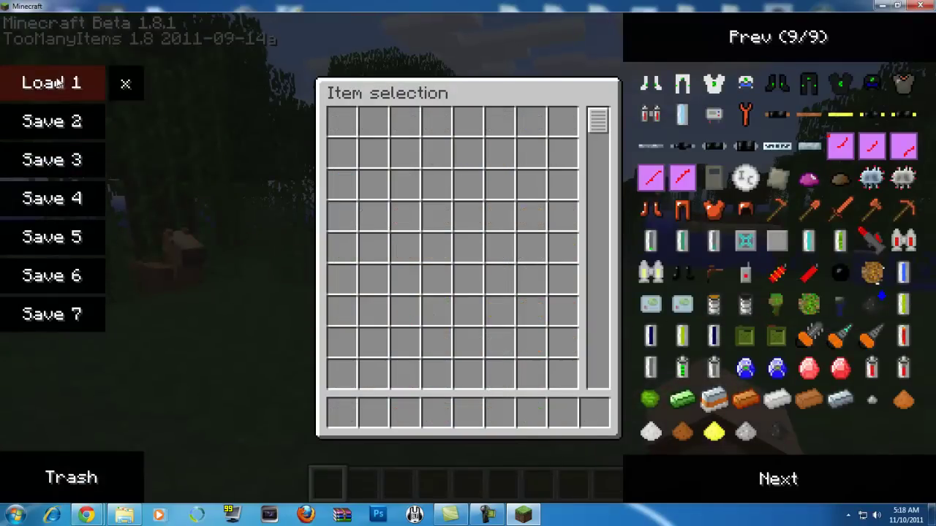
{"action": "left_click_drag", "start_coordinate": [598, 120], "coordinate": [585, 44]}
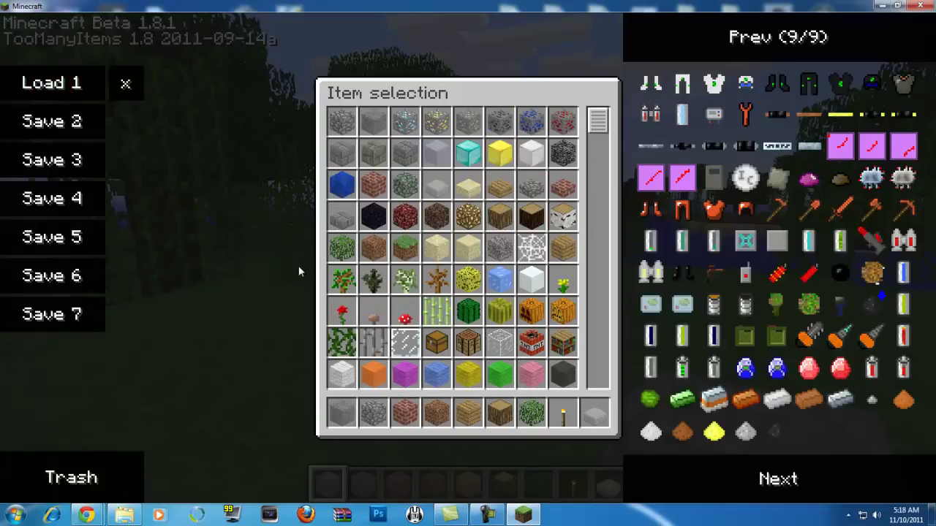
Fly over the forest toward the village, then pause and peek at Mod World Options
{"action": "key", "text": "e"}
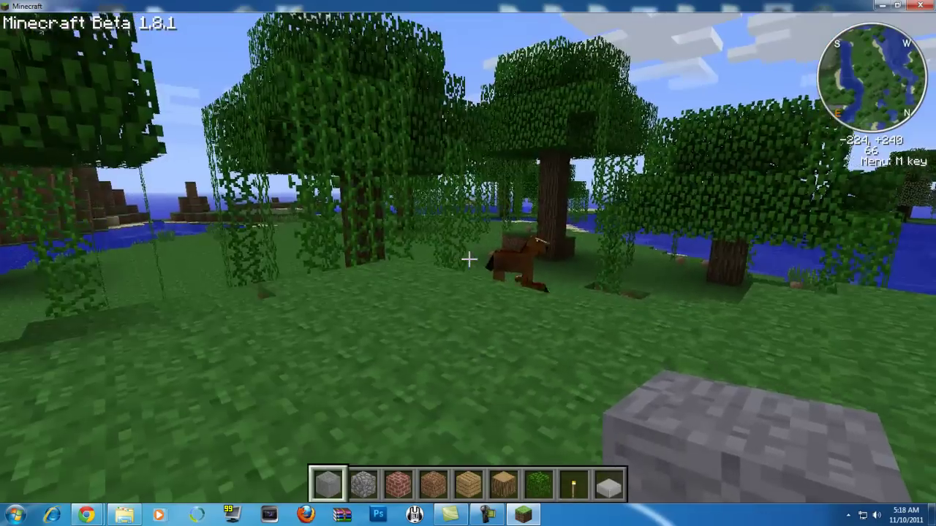
{"action": "key", "text": "w"}
{"action": "key", "text": "space"}
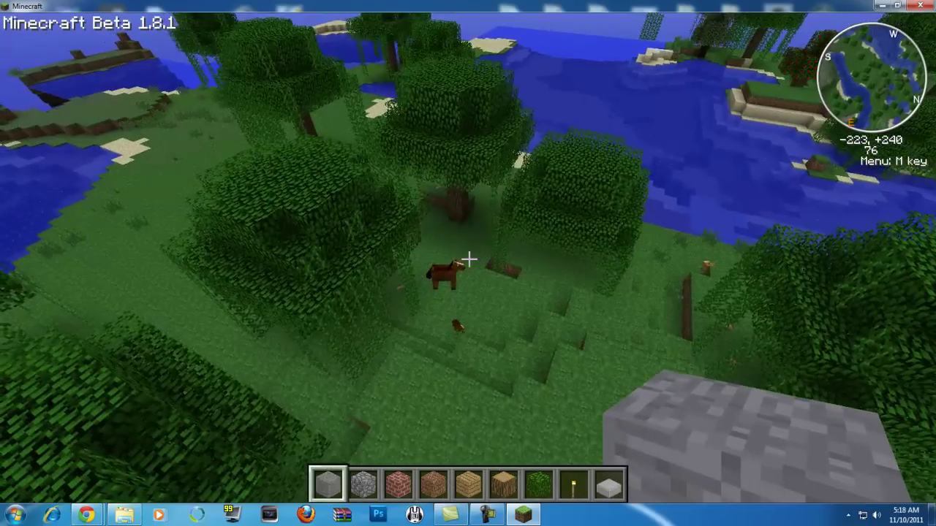
{"action": "key", "text": "w"}
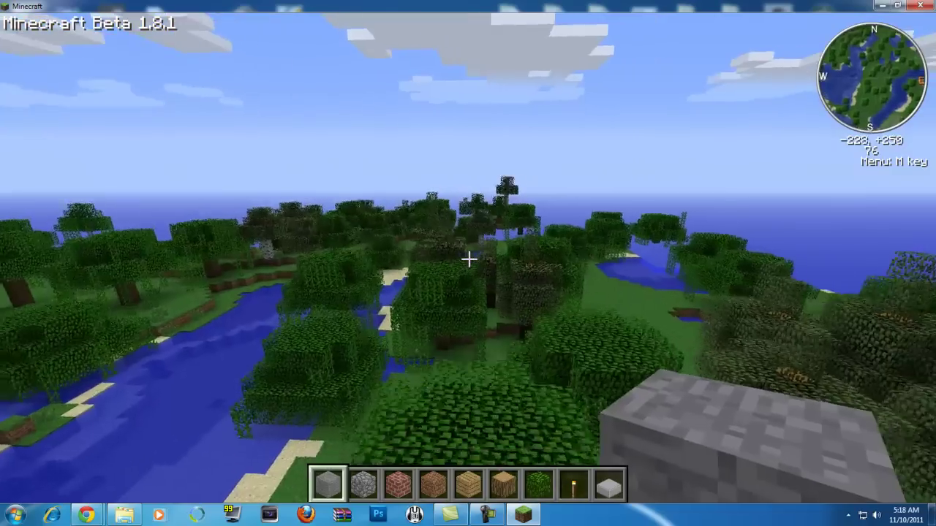
{"action": "key", "text": "w"}
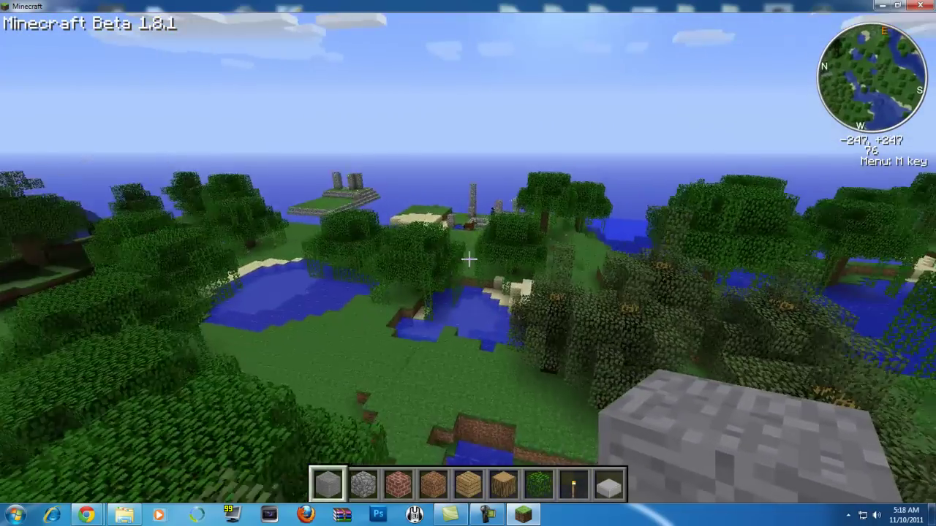
{"action": "key", "text": "w"}
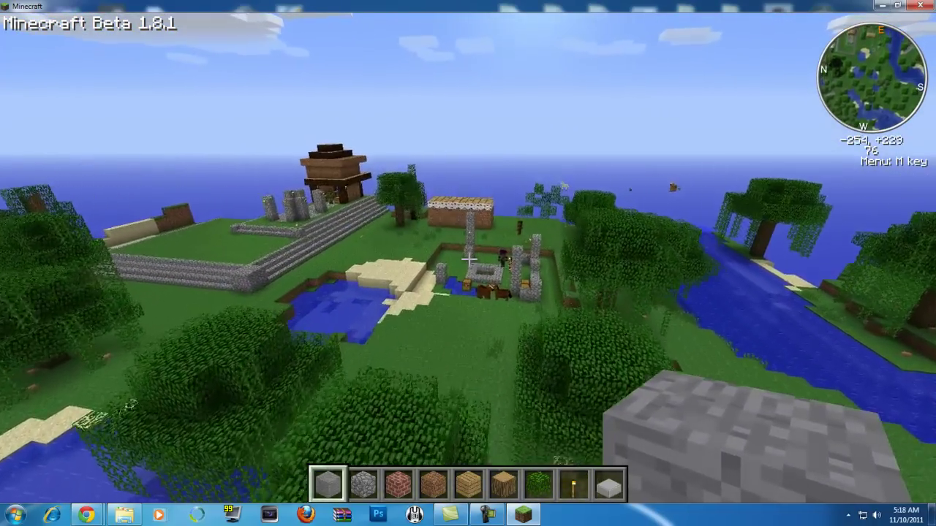
{"action": "key", "text": "w"}
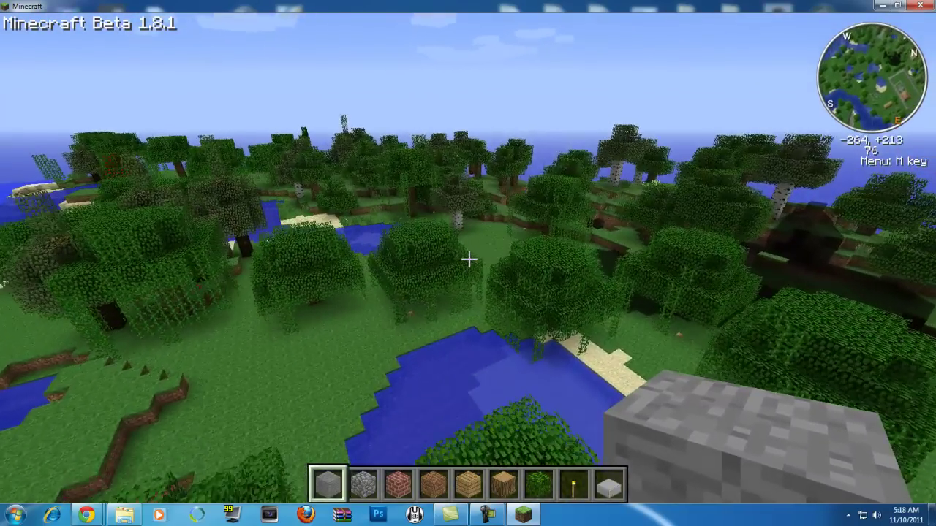
{"action": "key", "text": "w"}
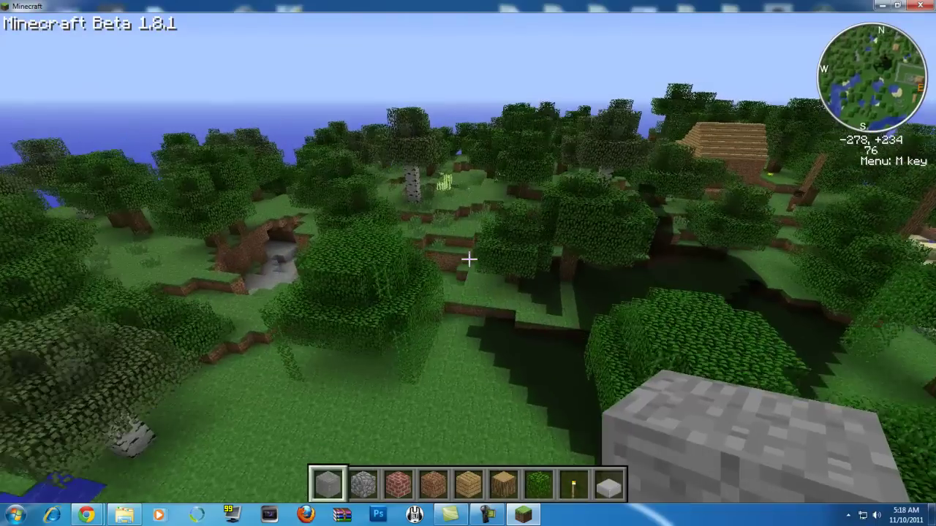
{"action": "key", "text": "w"}
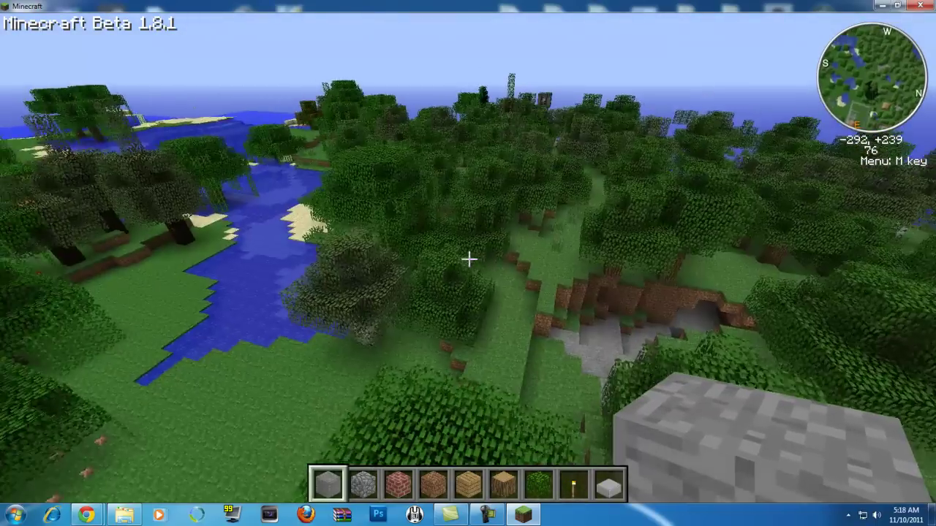
{"action": "key", "text": "w"}
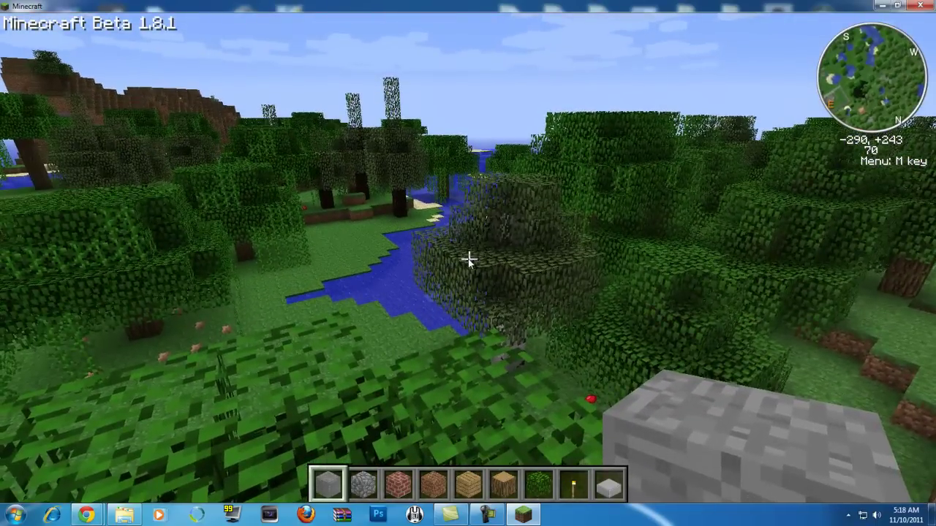
{"action": "key", "text": "Escape"}
{"action": "left_click", "coordinate": [455, 384]}
Save and quit Minecraft, then open AppData\Roaming\.minecraft\saves in Explorer
{"action": "left_click", "coordinate": [438, 420]}
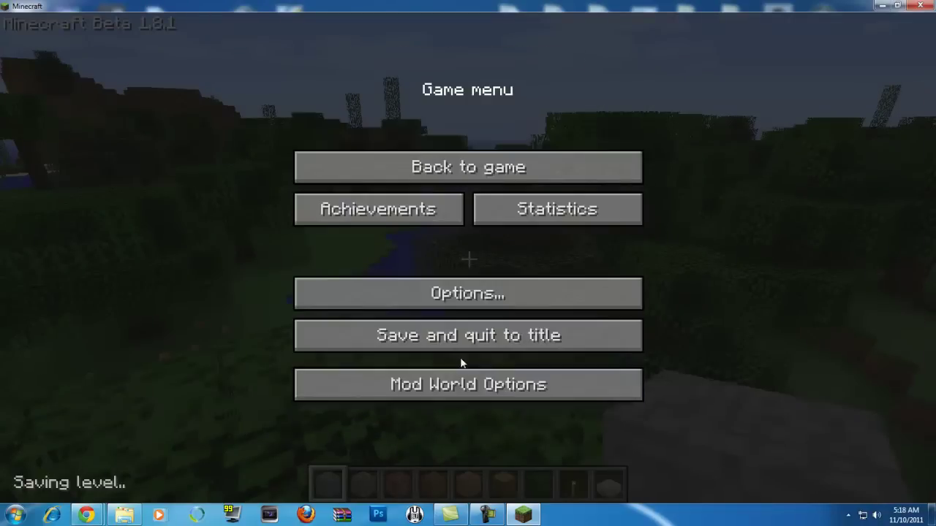
{"action": "left_click", "coordinate": [461, 336]}
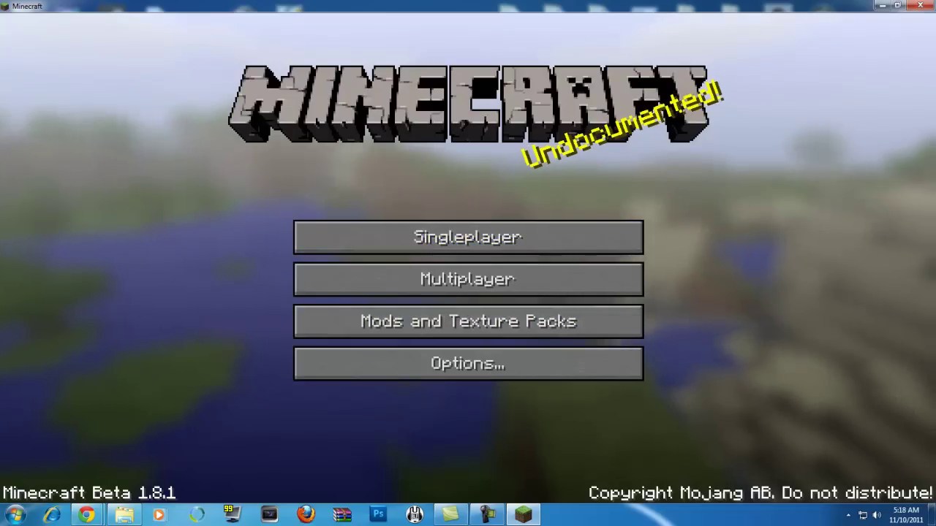
{"action": "left_click", "coordinate": [920, 5]}
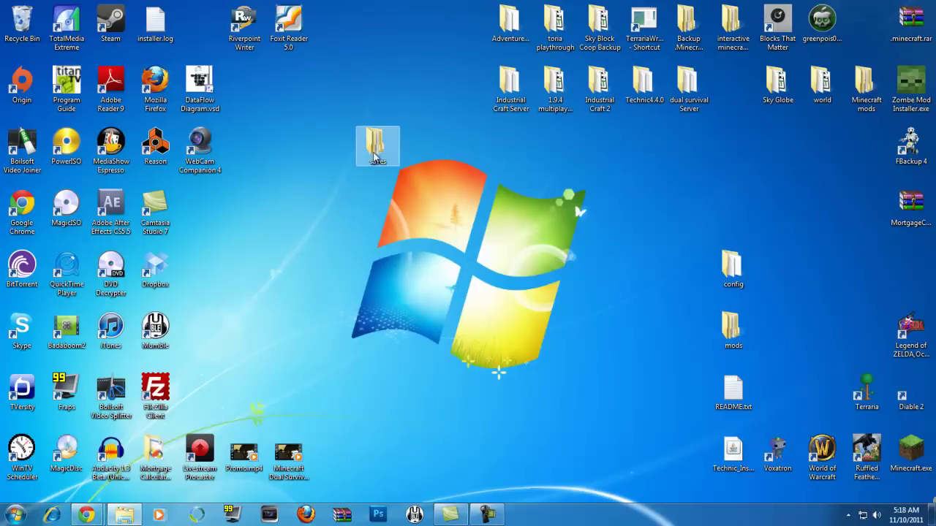
{"action": "key", "text": "super"}
{"action": "left_click", "coordinate": [199, 272]}
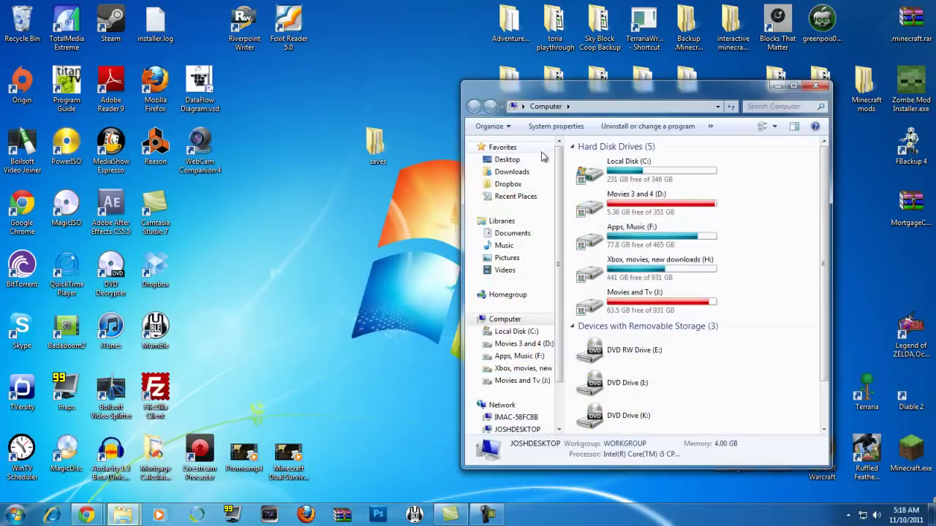
{"action": "left_click", "coordinate": [717, 106]}
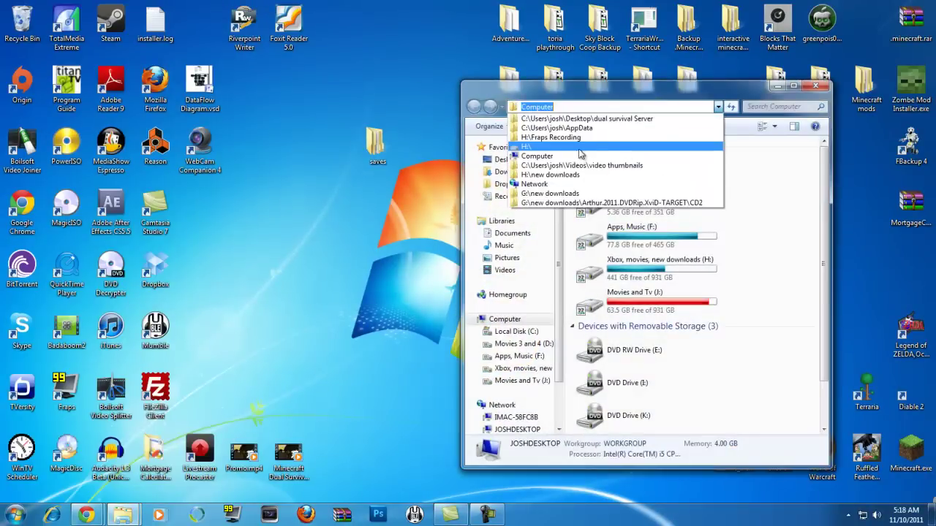
{"action": "left_click", "coordinate": [582, 120]}
{"action": "double_click", "coordinate": [602, 185]}
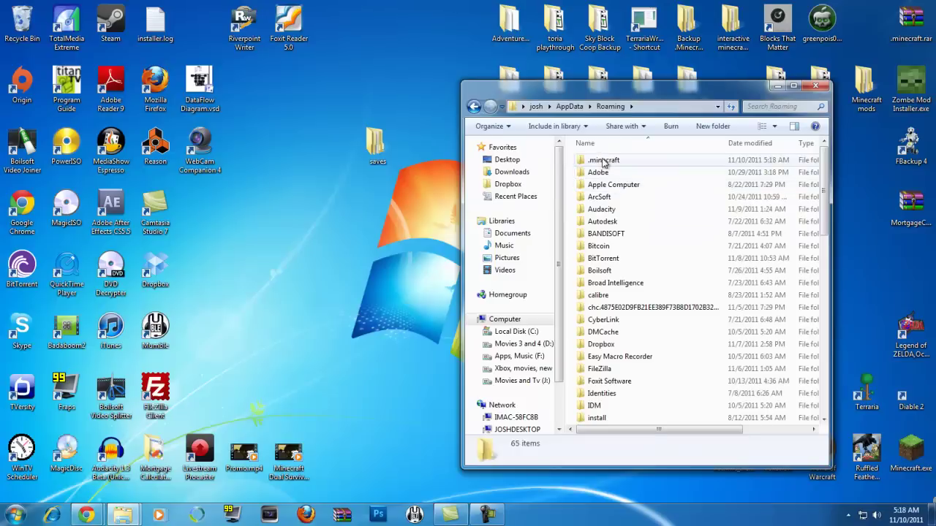
{"action": "double_click", "coordinate": [603, 159]}
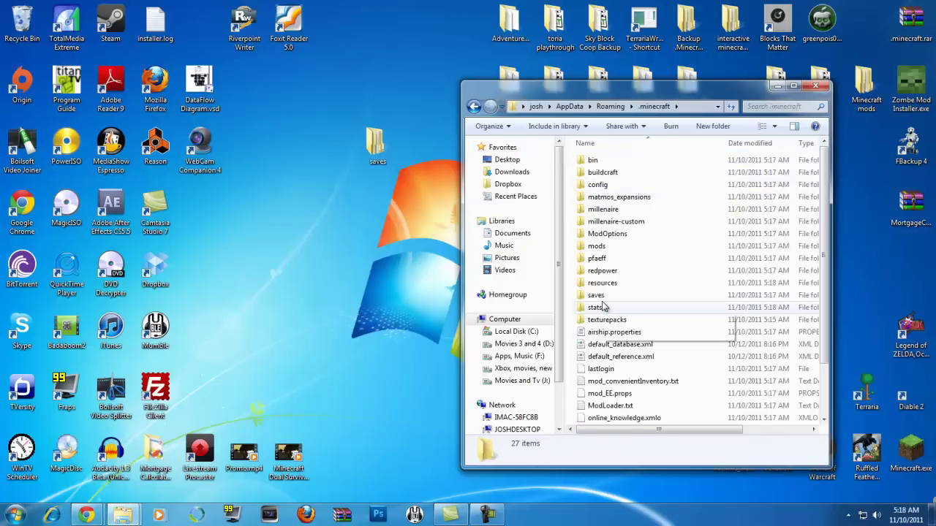
{"action": "double_click", "coordinate": [598, 296]}
Copy the old desktop worlds into .minecraft\saves without merging New World, then close both windows
{"action": "double_click", "coordinate": [378, 146]}
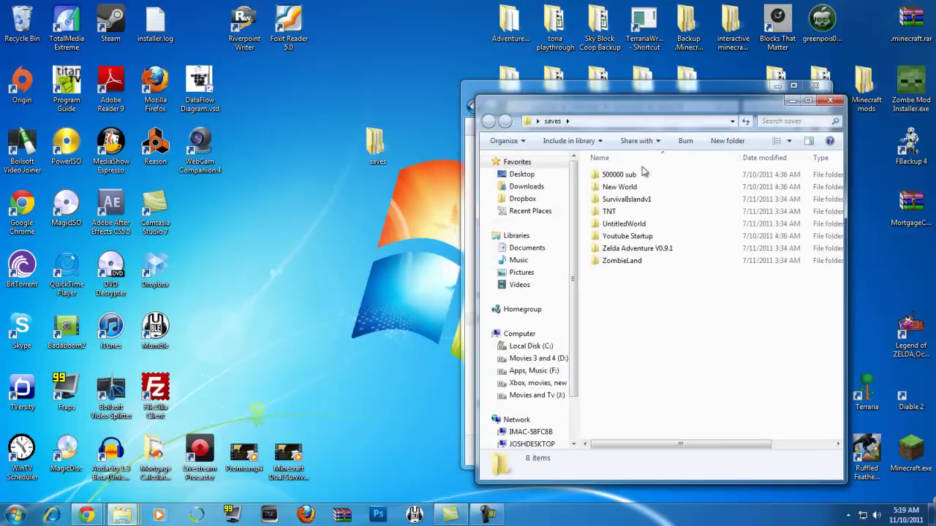
{"action": "left_click_drag", "start_coordinate": [650, 116], "coordinate": [320, 98]}
{"action": "left_click_drag", "start_coordinate": [323, 276], "coordinate": [683, 283]}
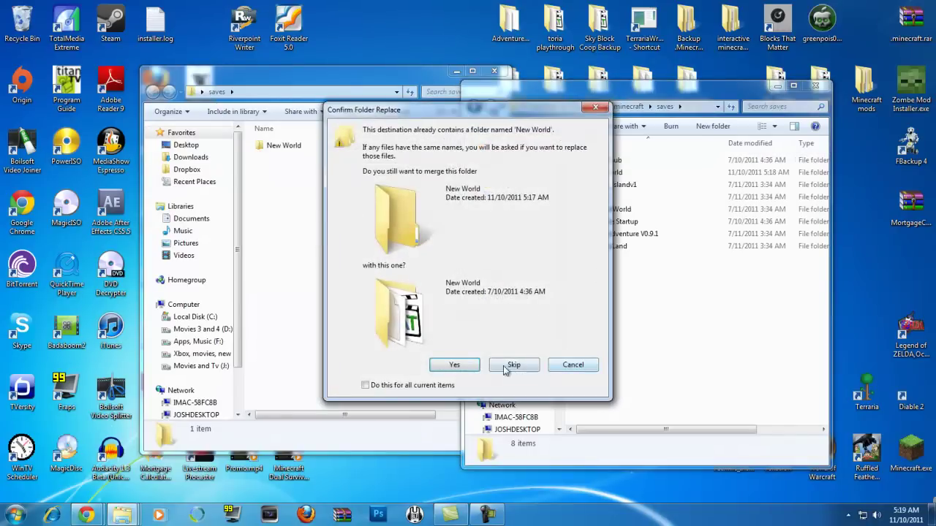
{"action": "left_click", "coordinate": [562, 371]}
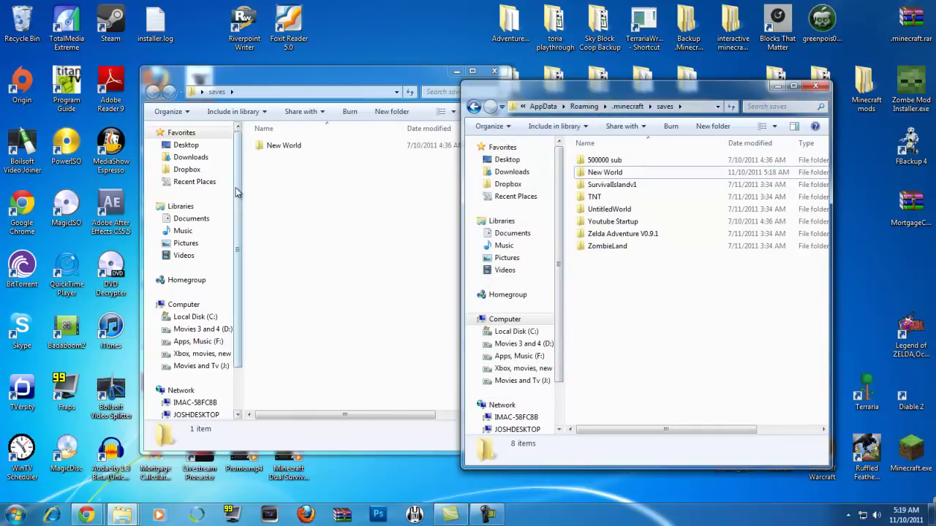
{"action": "left_click", "coordinate": [373, 201]}
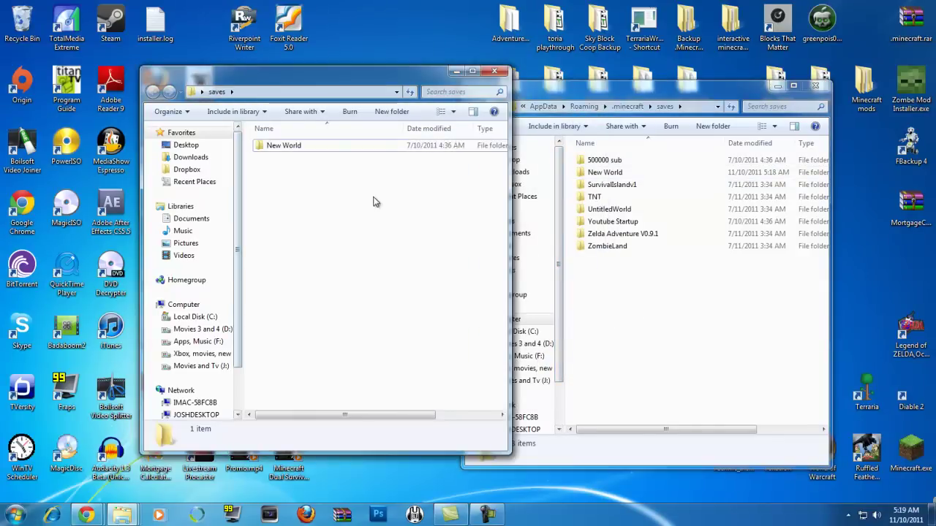
{"action": "left_click", "coordinate": [495, 72]}
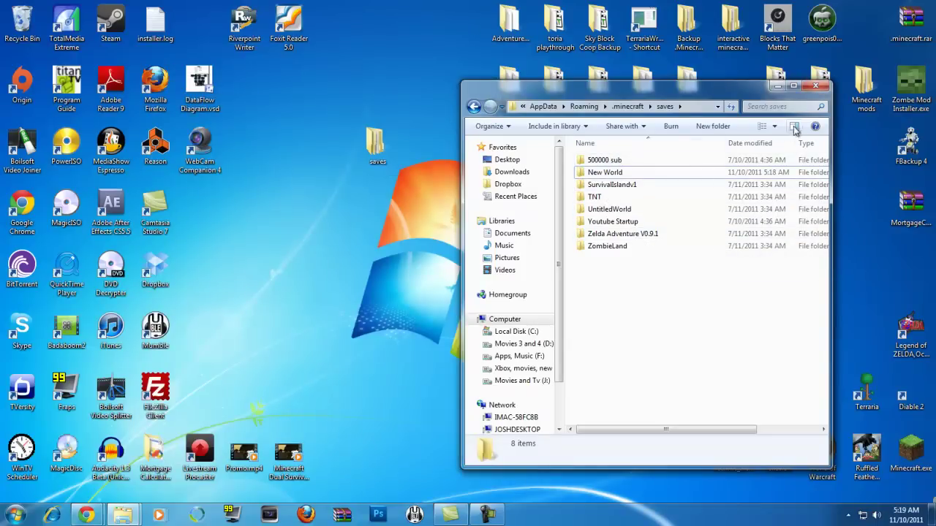
{"action": "left_click", "coordinate": [815, 86]}
Start Minecraft, log in, maximize the window and open the SurvivalIslandv1 world
{"action": "double_click", "coordinate": [911, 450]}
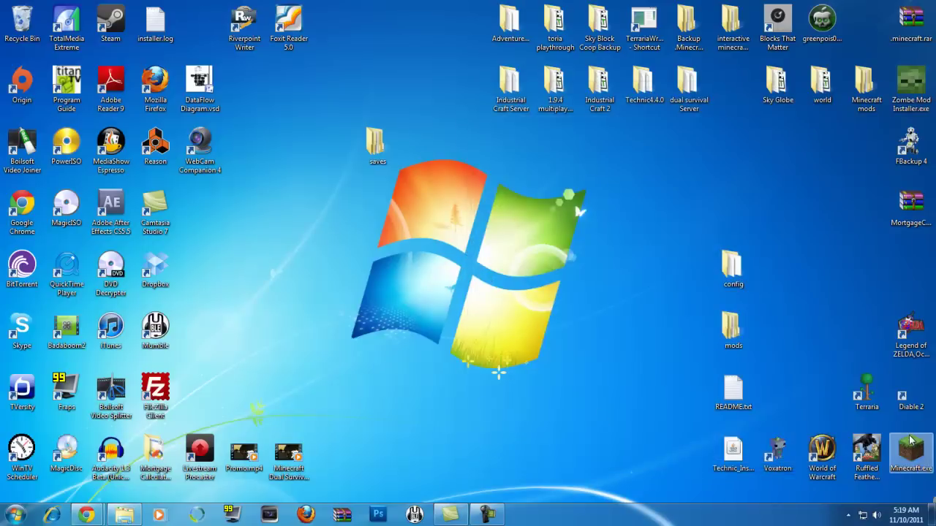
{"action": "left_click", "coordinate": [500, 267]}
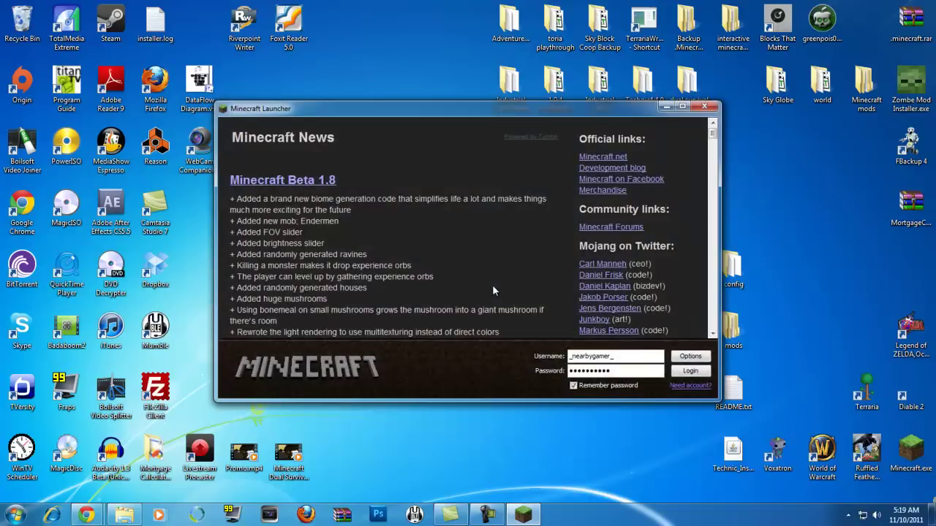
{"action": "left_click", "coordinate": [685, 371]}
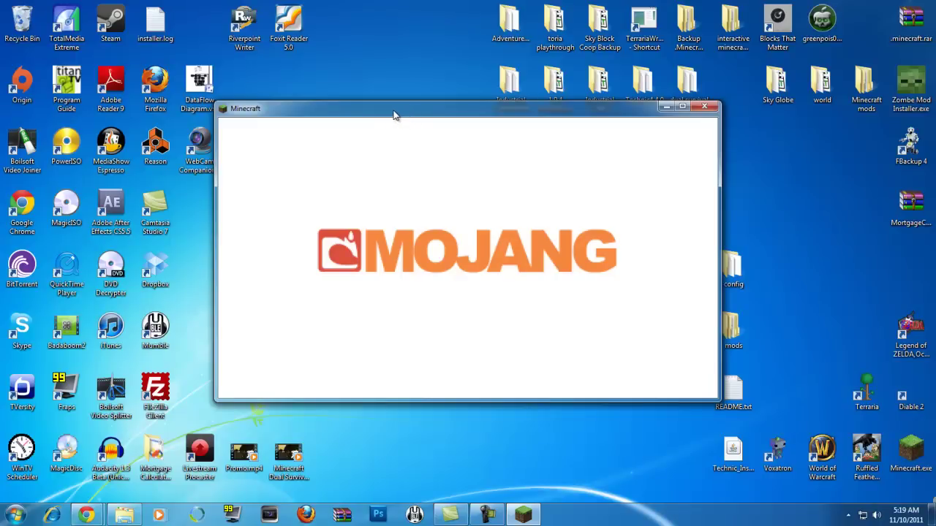
{"action": "key", "text": "super+Up"}
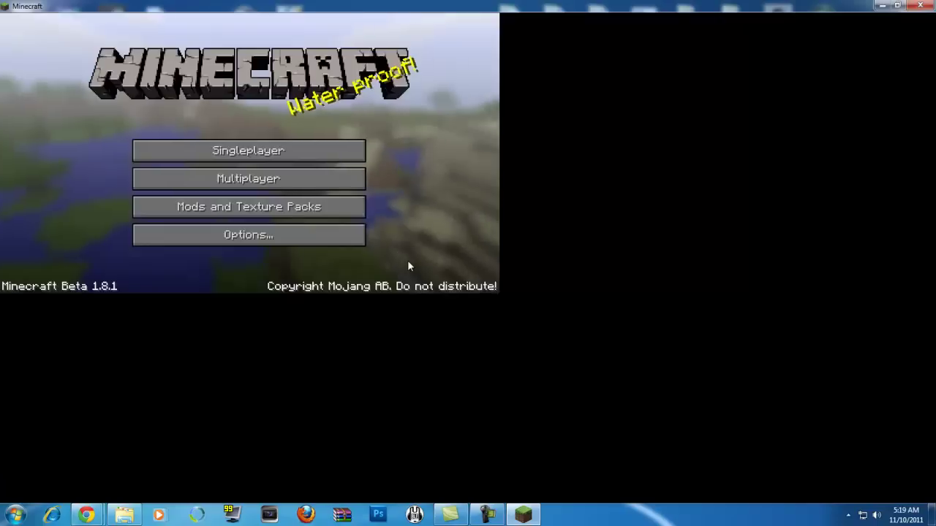
{"action": "left_click", "coordinate": [455, 249]}
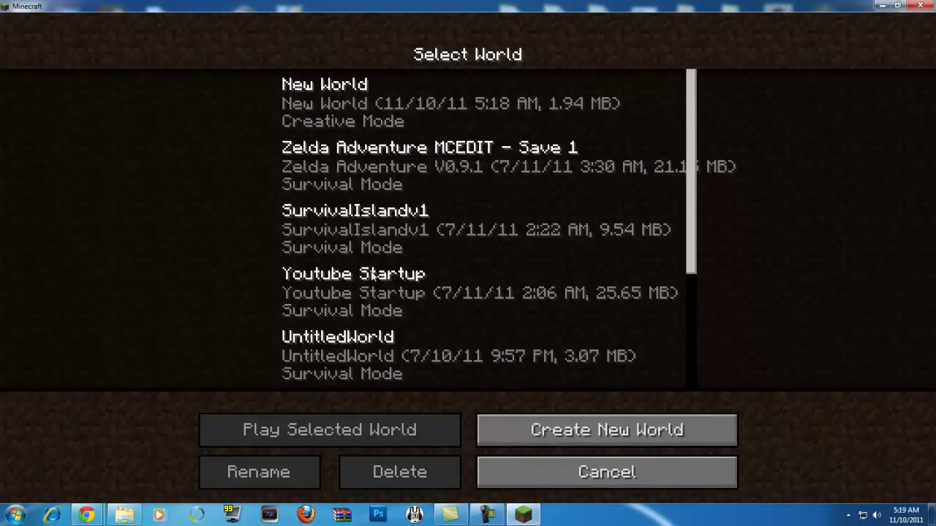
{"action": "double_click", "coordinate": [368, 240]}
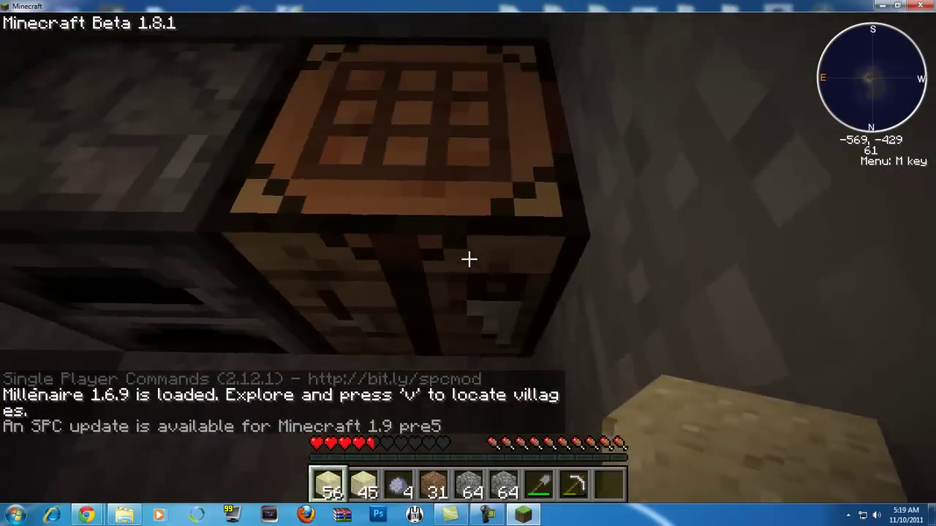
Walk down into the stone pit toward the torch and the stone corridor
{"action": "key", "text": "w"}
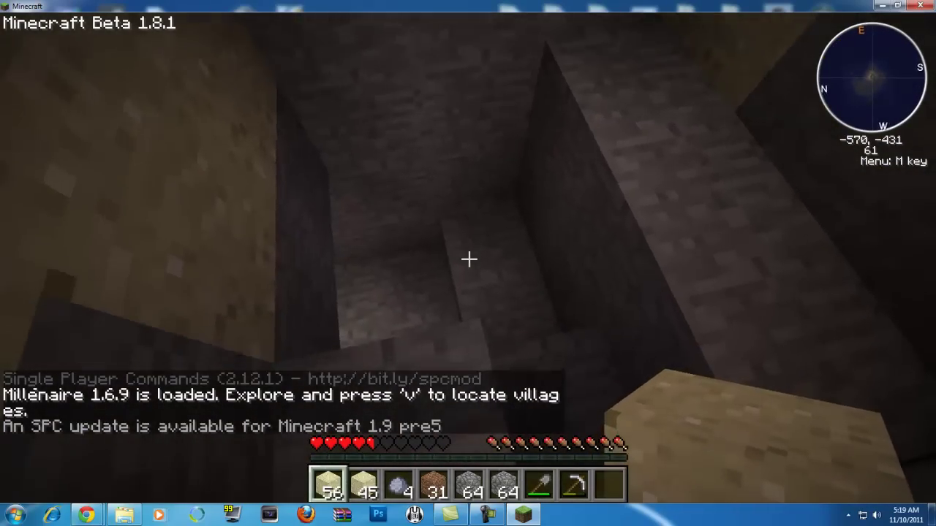
{"action": "key", "text": "w"}
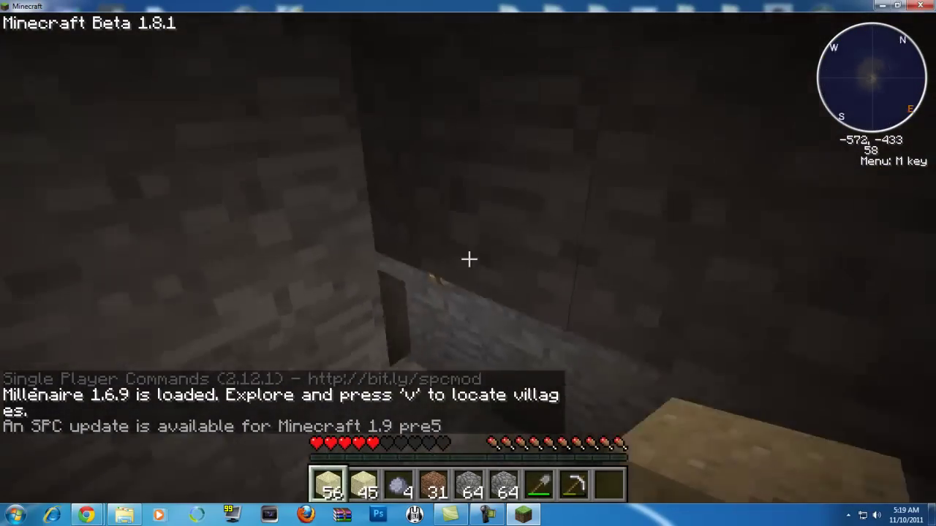
{"action": "key", "text": "w"}
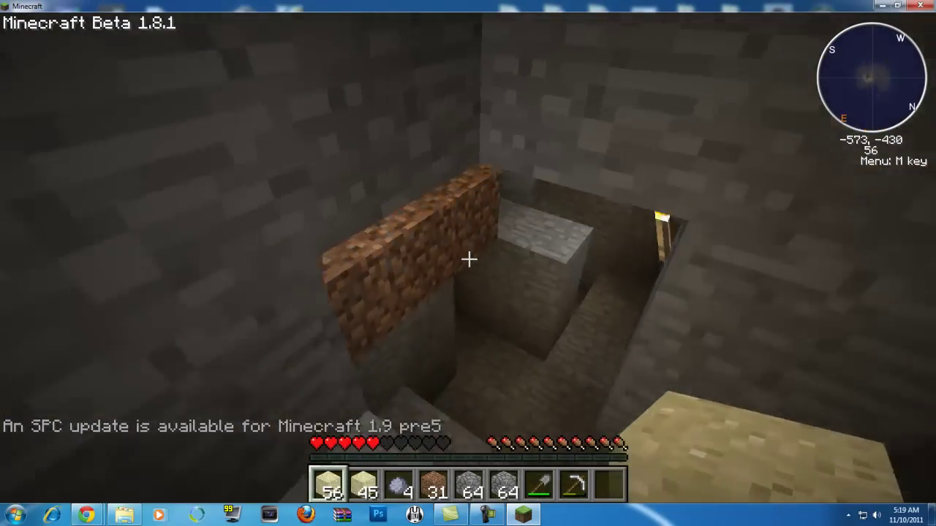
{"action": "key", "text": "e"}
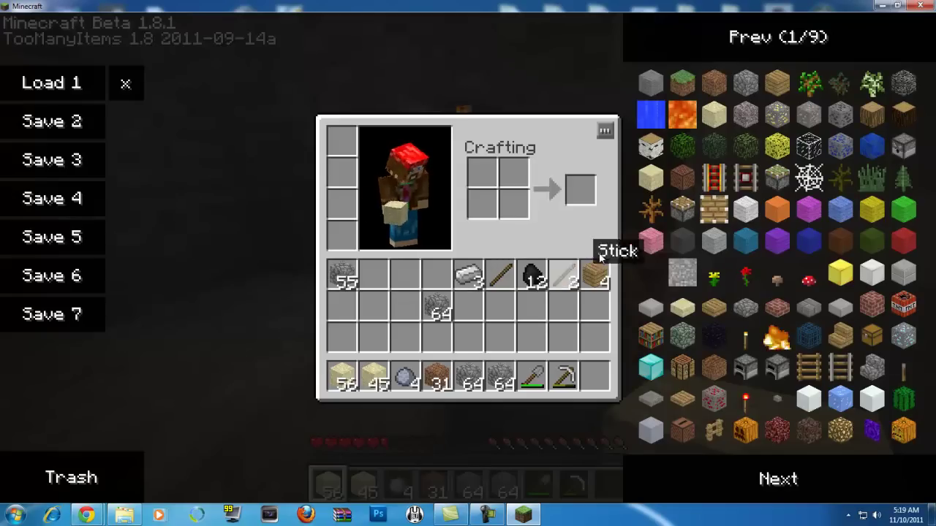
{"action": "key", "text": "e"}
{"action": "key", "text": "w"}
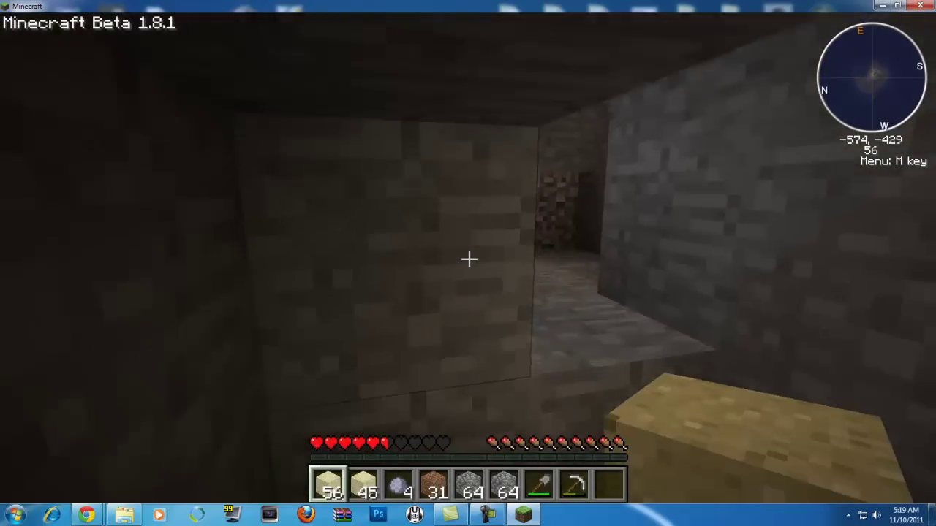
Page four times through the TooManyItems modded item list, then close the inventory
{"action": "key", "text": "e"}
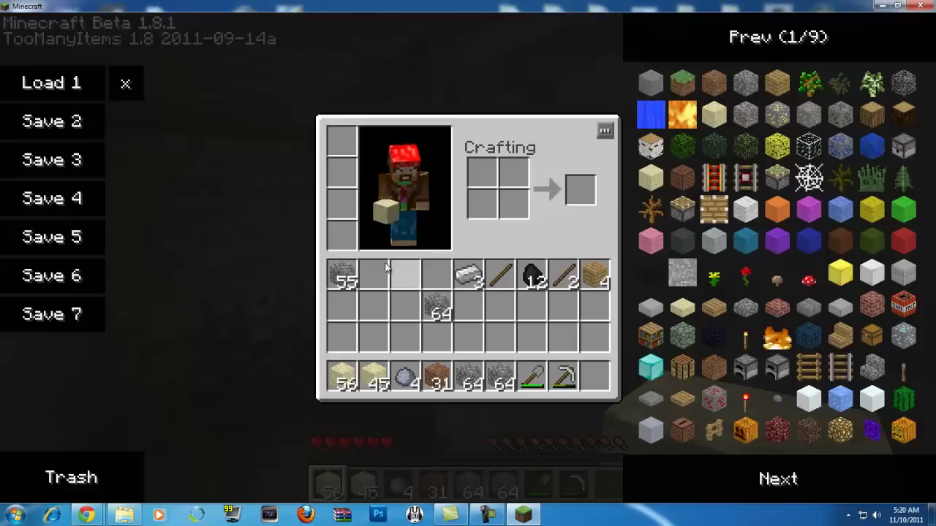
{"action": "left_click", "coordinate": [775, 479]}
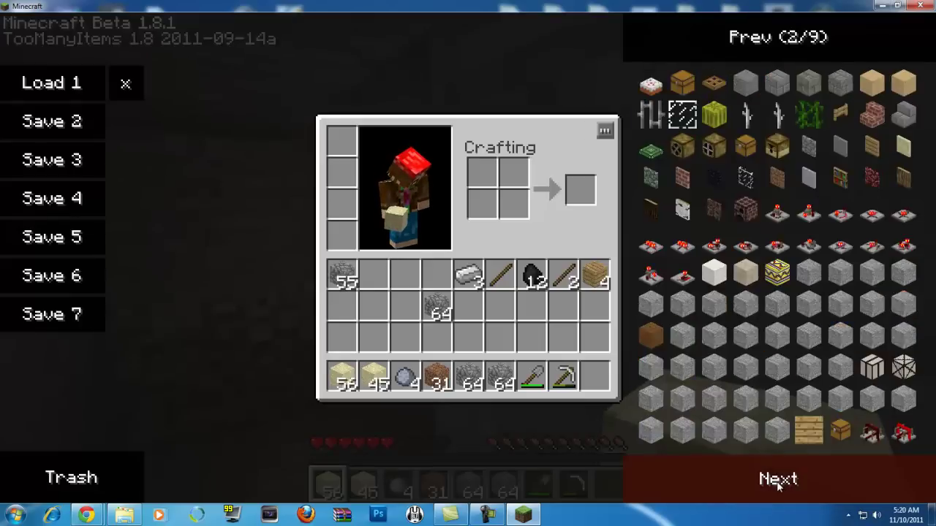
{"action": "left_click", "coordinate": [777, 478]}
{"action": "left_click", "coordinate": [776, 478]}
{"action": "left_click", "coordinate": [776, 479]}
{"action": "left_click", "coordinate": [778, 480]}
{"action": "left_click", "coordinate": [778, 480]}
{"action": "left_click", "coordinate": [778, 480]}
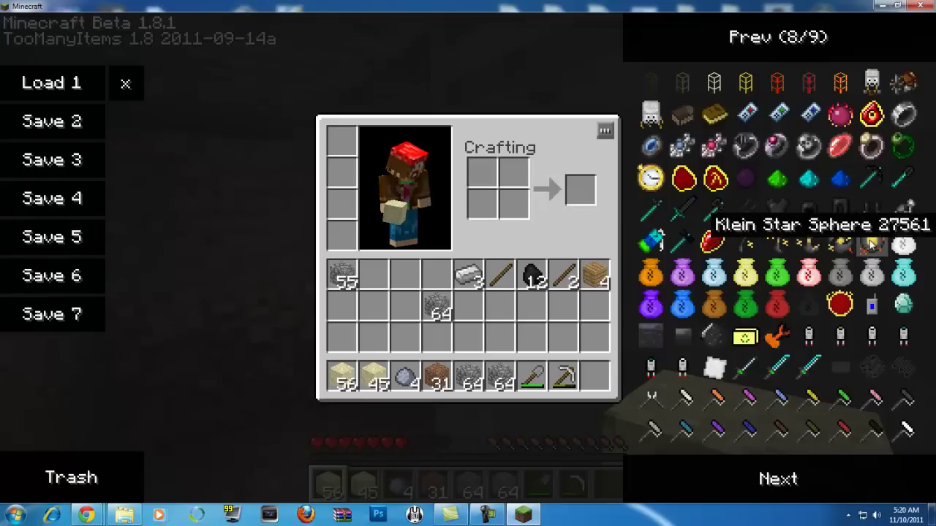
{"action": "key", "text": "e"}
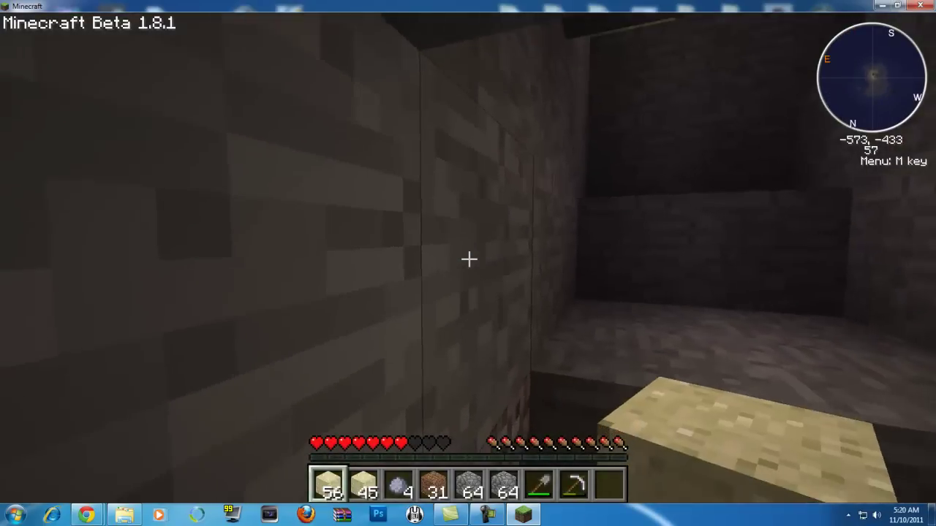